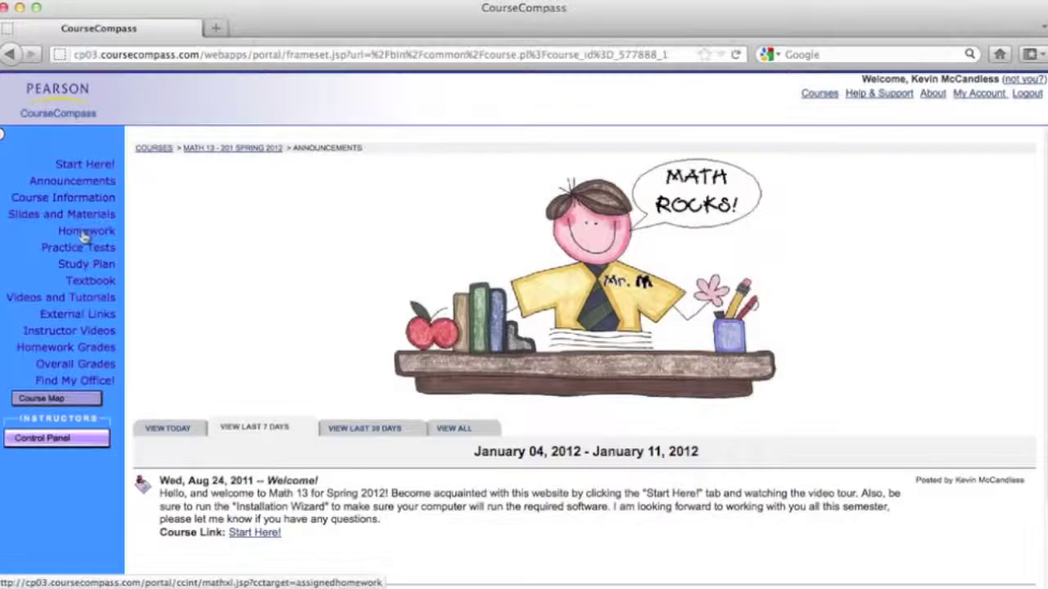
- Open the course's homework list and reveal the gradebook score for Chapter 1 Review
{"action": "left_click", "coordinate": [83, 235]}
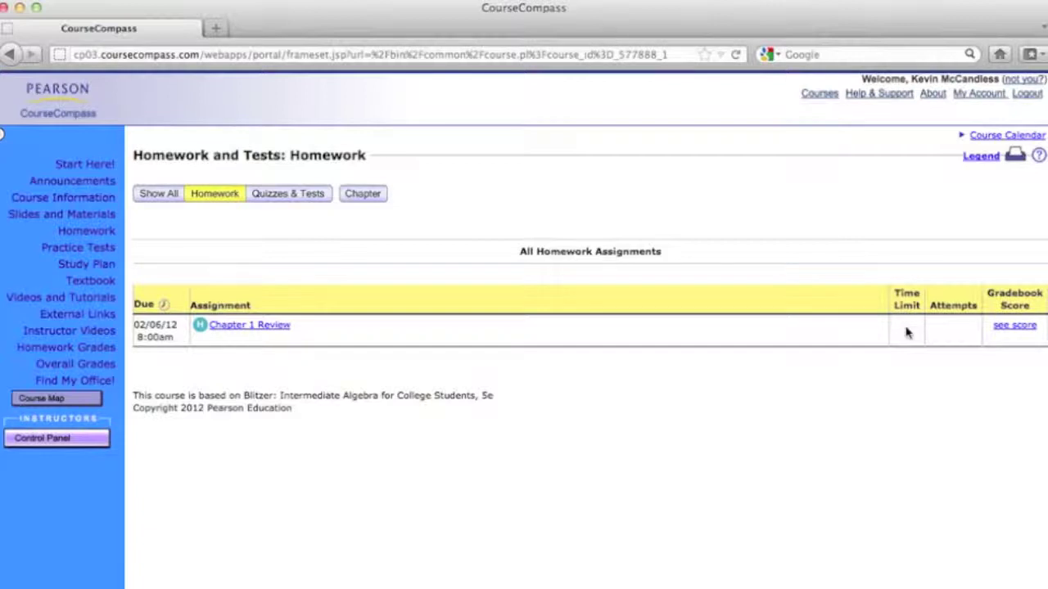
{"action": "left_click", "coordinate": [1014, 326]}
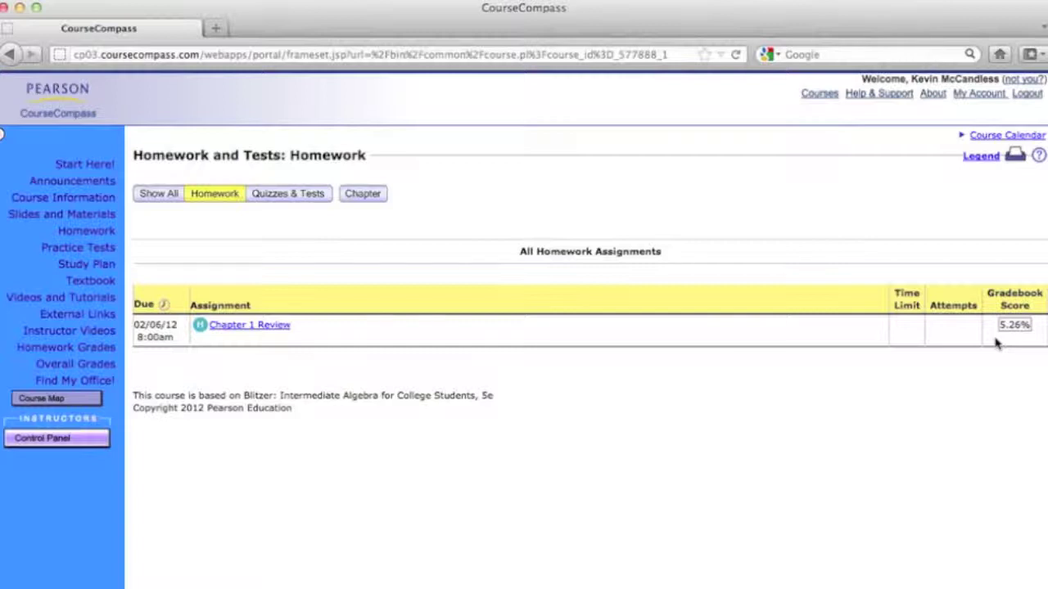
- Open the Chapter 1 Review assignment, look through its question list and open Question 18
{"action": "left_click", "coordinate": [238, 327]}
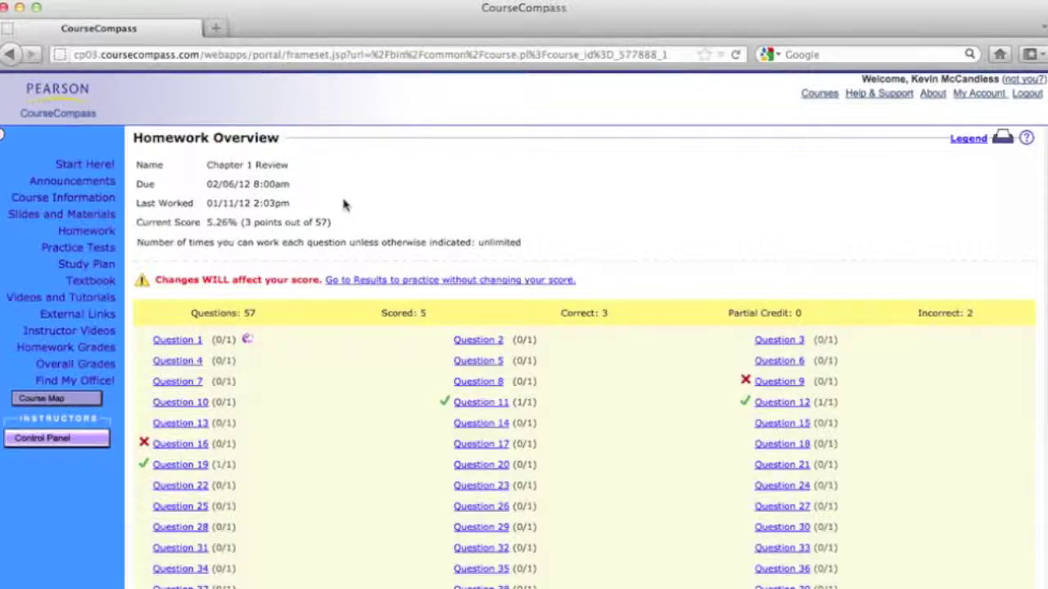
{"action": "scroll", "coordinate": [346, 217], "scroll_direction": "down", "scroll_amount": 2}
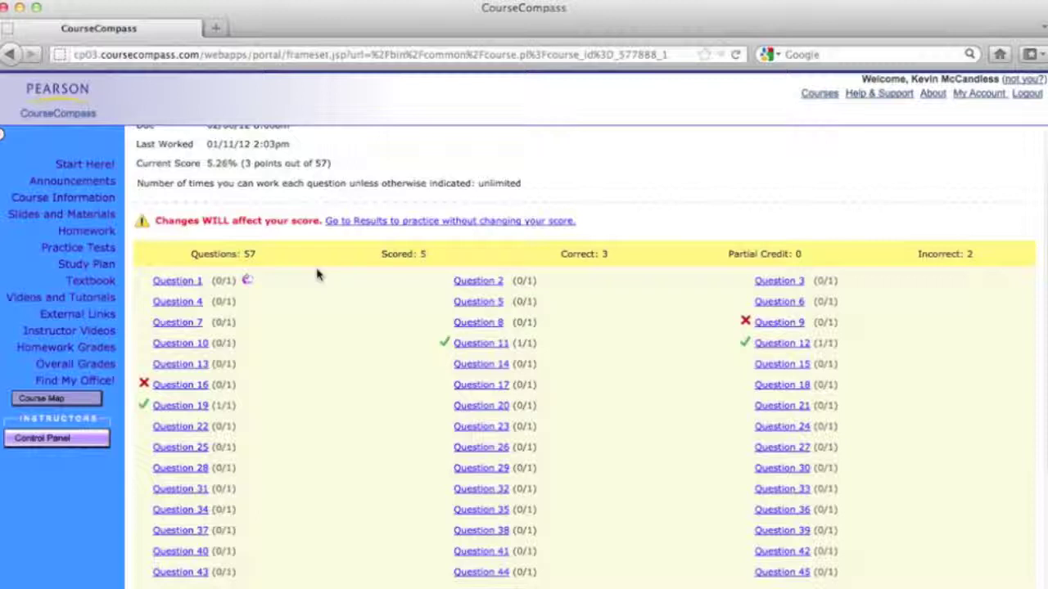
{"action": "scroll", "coordinate": [317, 275], "scroll_direction": "down", "scroll_amount": 3}
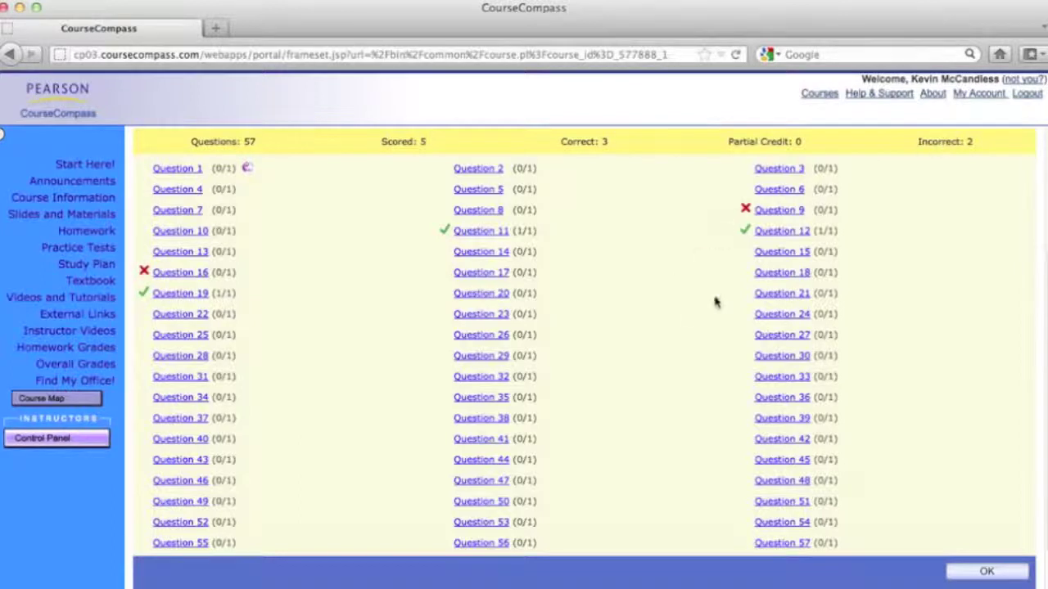
{"action": "left_click", "coordinate": [770, 280]}
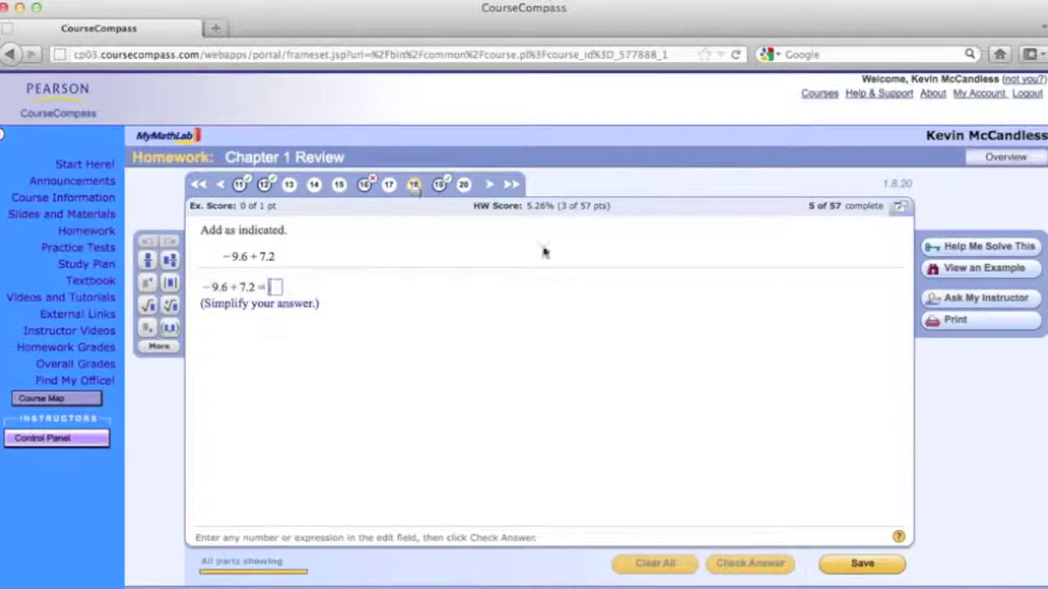
- Open the Help Me Solve This walkthrough for −9.6 + 7.2 and reposition its window just below the assignment title
{"action": "left_click", "coordinate": [961, 256]}
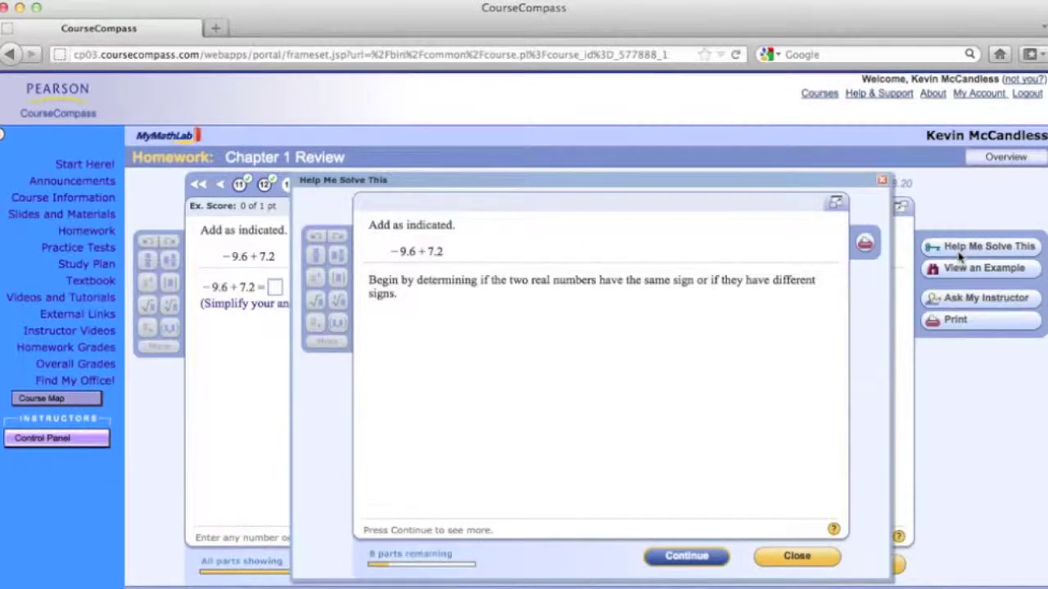
{"action": "left_click", "coordinate": [601, 178]}
{"action": "left_click_drag", "start_coordinate": [601, 179], "coordinate": [589, 239]}
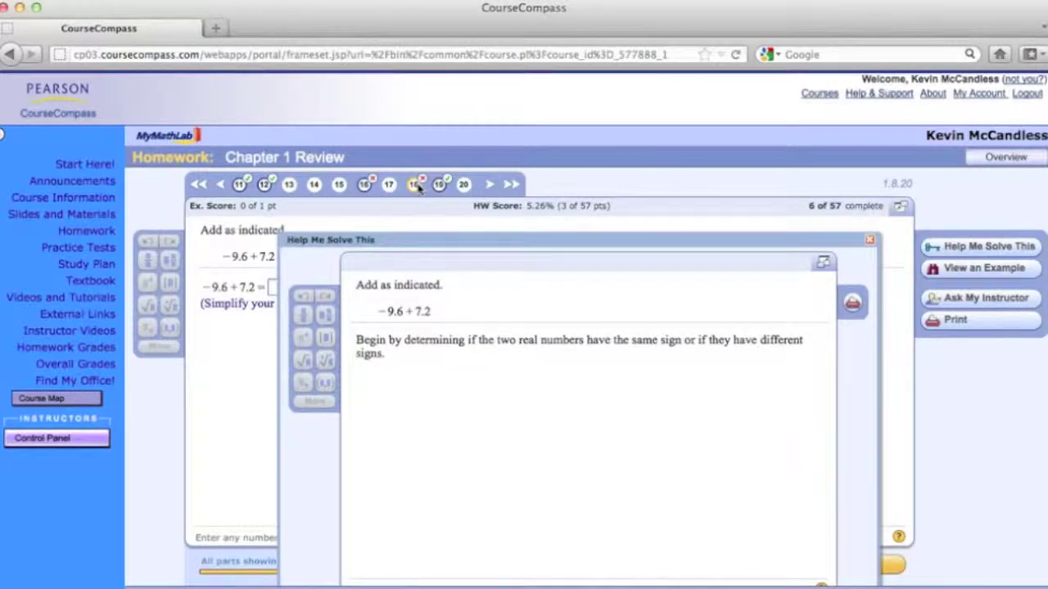
{"action": "left_click_drag", "start_coordinate": [552, 243], "coordinate": [547, 196]}
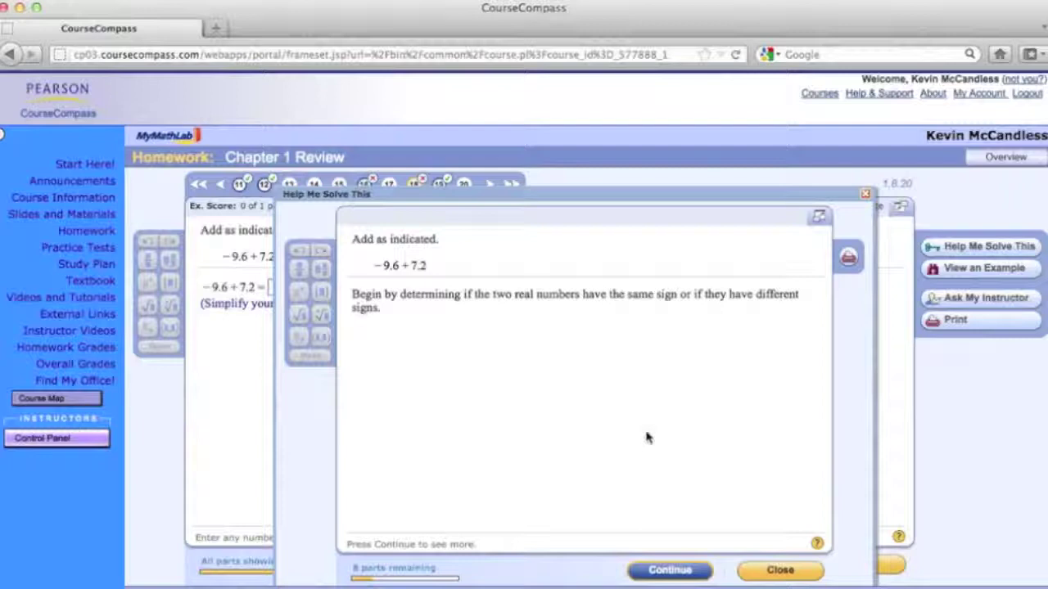
- Answer No to whether −9.6 and 7.2 have the same sign, and continue the walkthrough to the absolute value of −9.6
{"action": "left_click", "coordinate": [667, 573]}
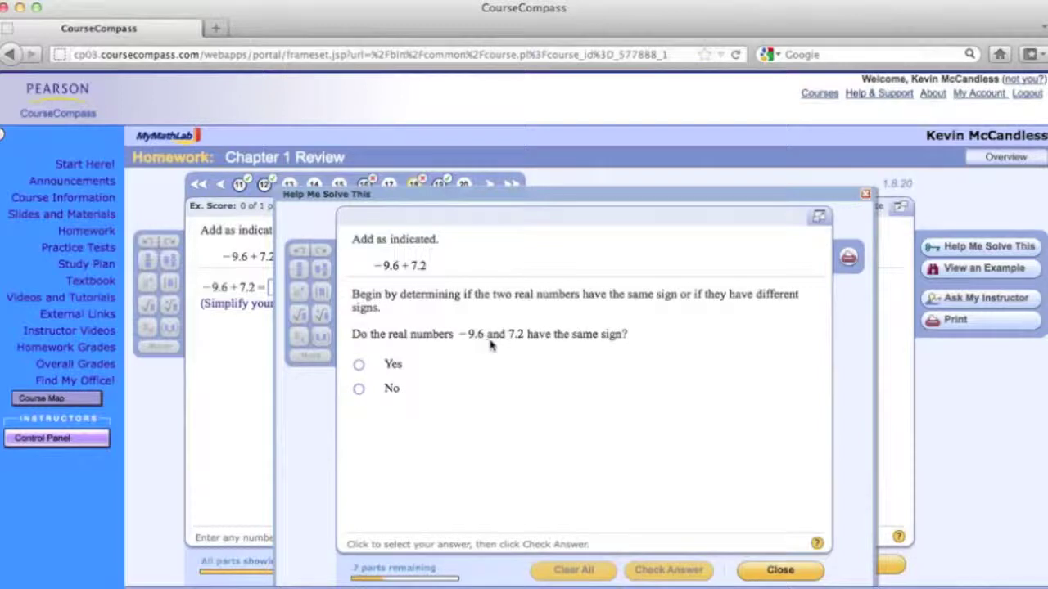
{"action": "left_click", "coordinate": [359, 389]}
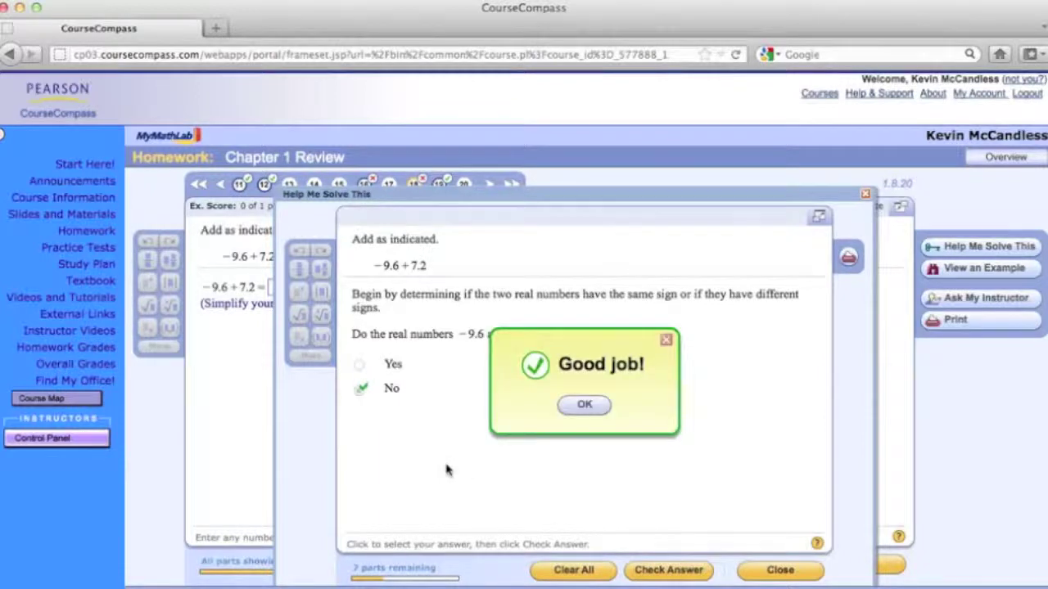
{"action": "left_click", "coordinate": [576, 407]}
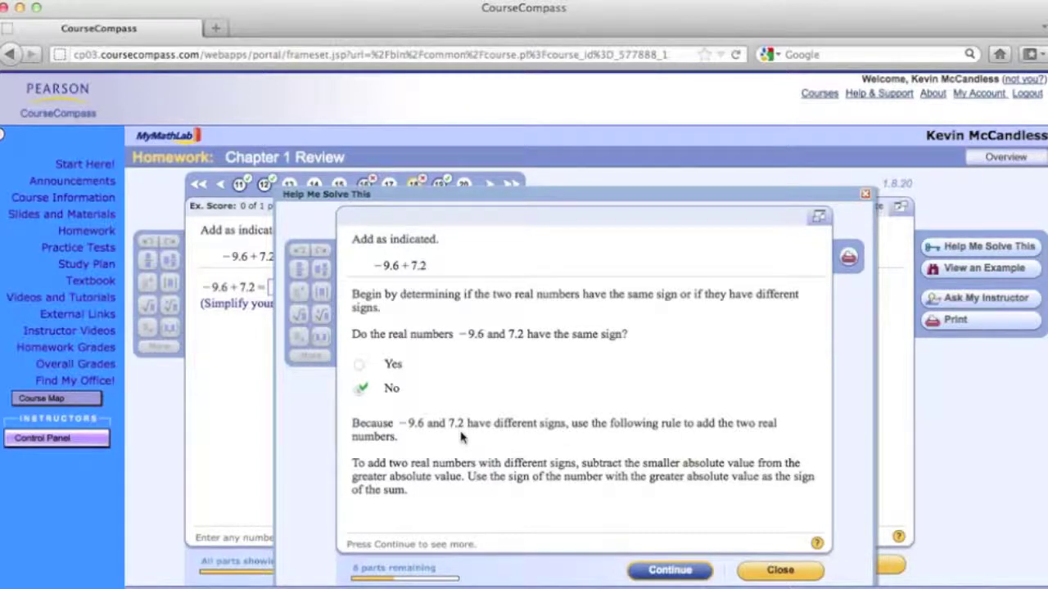
{"action": "key", "text": "Return"}
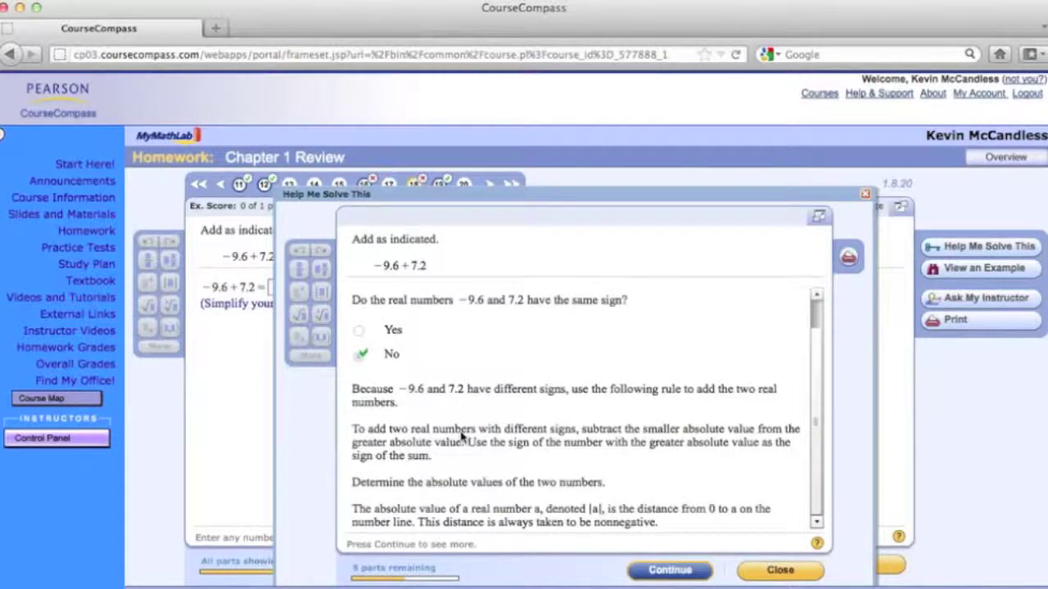
{"action": "key", "text": "Return"}
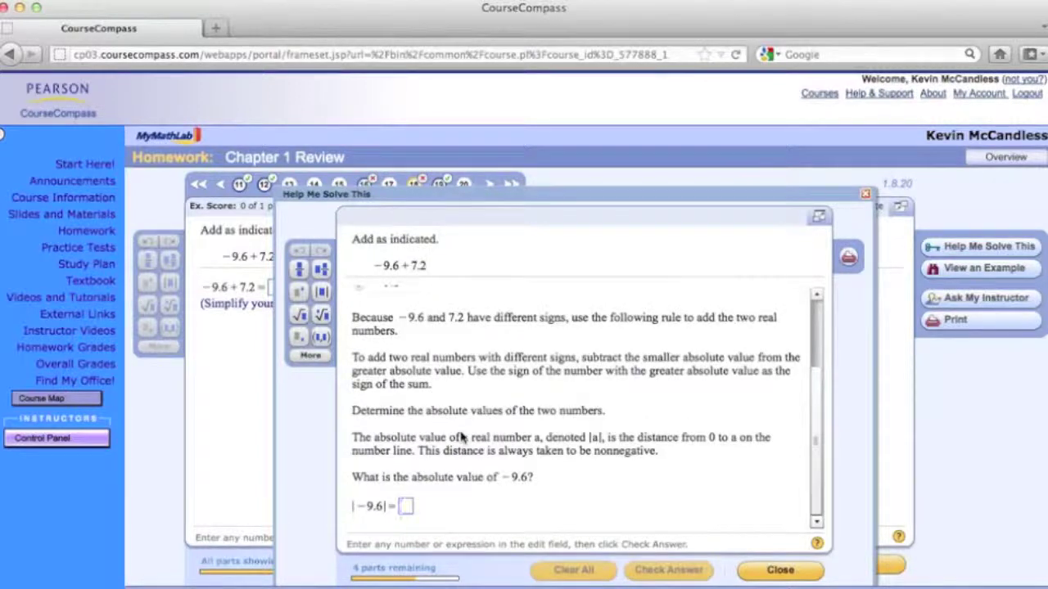
- Submit 9.6 as the absolute value of −9.6 and 7.2 as the absolute value of 7.2 in the walkthrough
{"action": "type", "text": "9.6"}
{"action": "key", "text": "Return"}
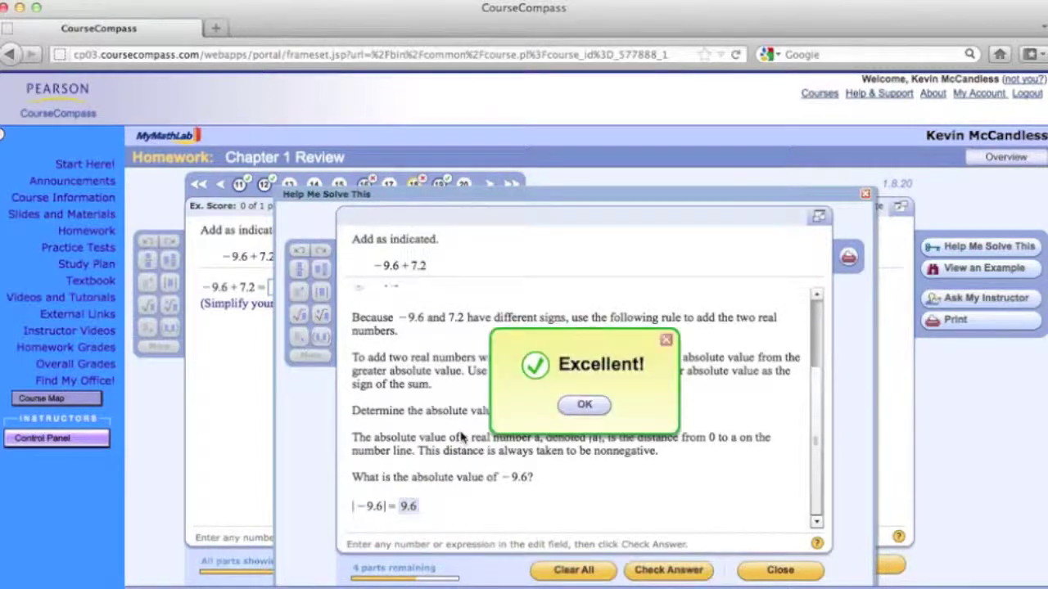
{"action": "key", "text": "Return"}
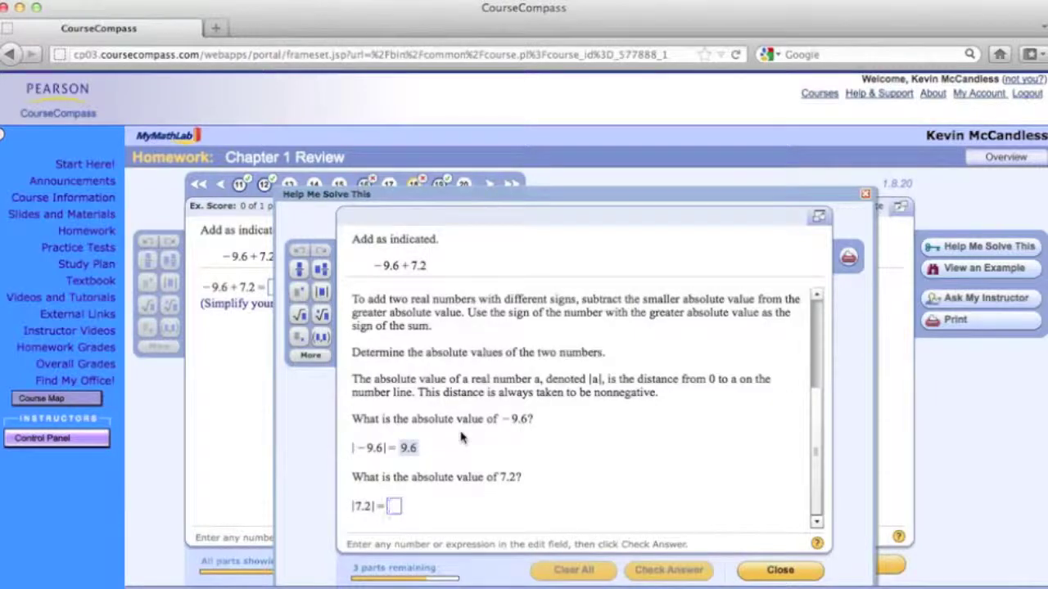
{"action": "type", "text": "7.2"}
{"action": "key", "text": "Return"}
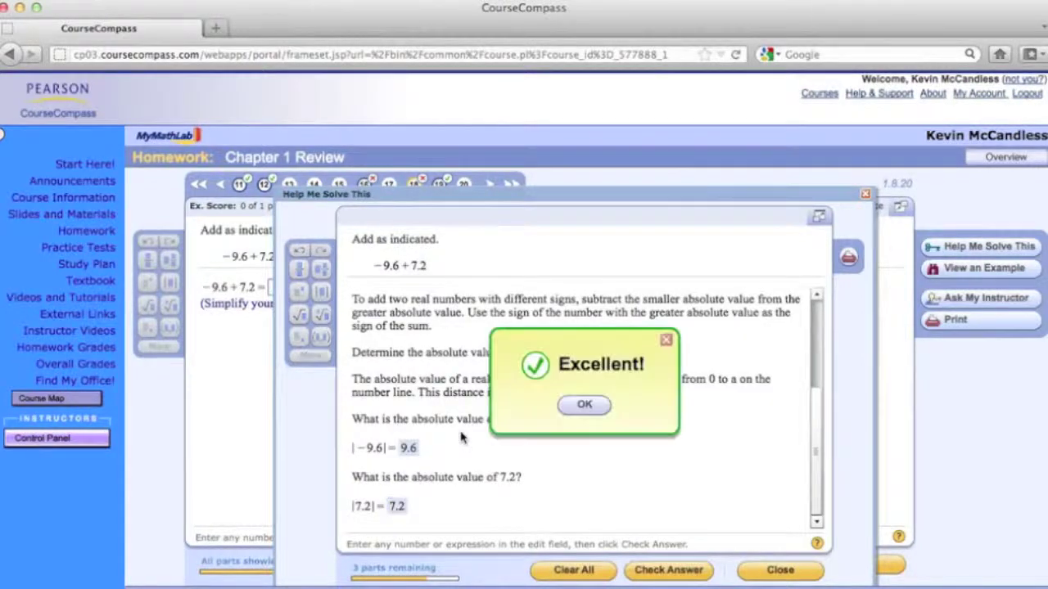
{"action": "key", "text": "Return"}
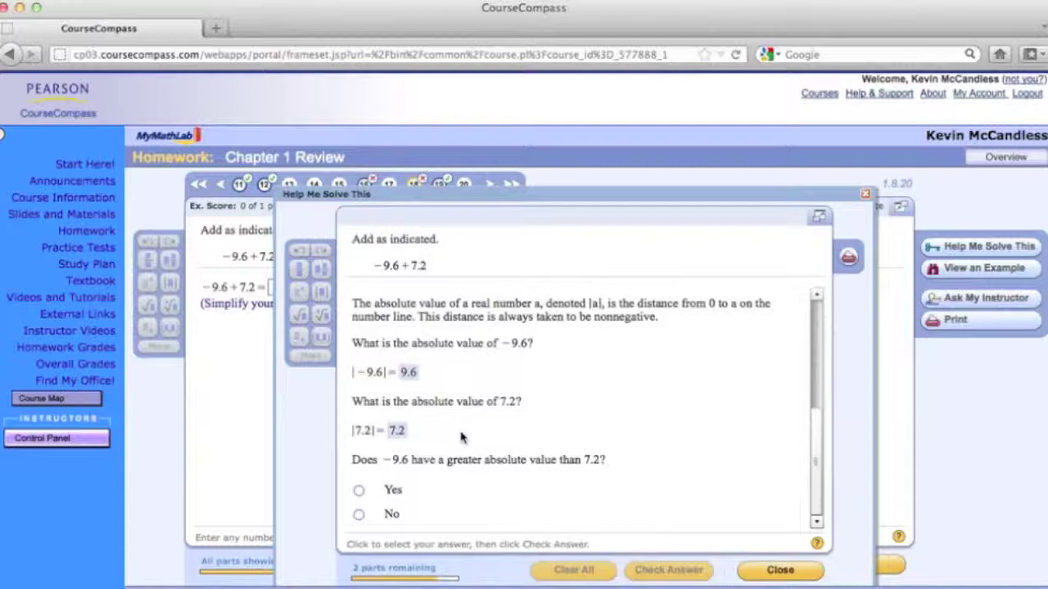
- Close the walkthrough and submit −3.7 as the answer to −7.9 + 4.2 in question 18
{"action": "left_click", "coordinate": [782, 571]}
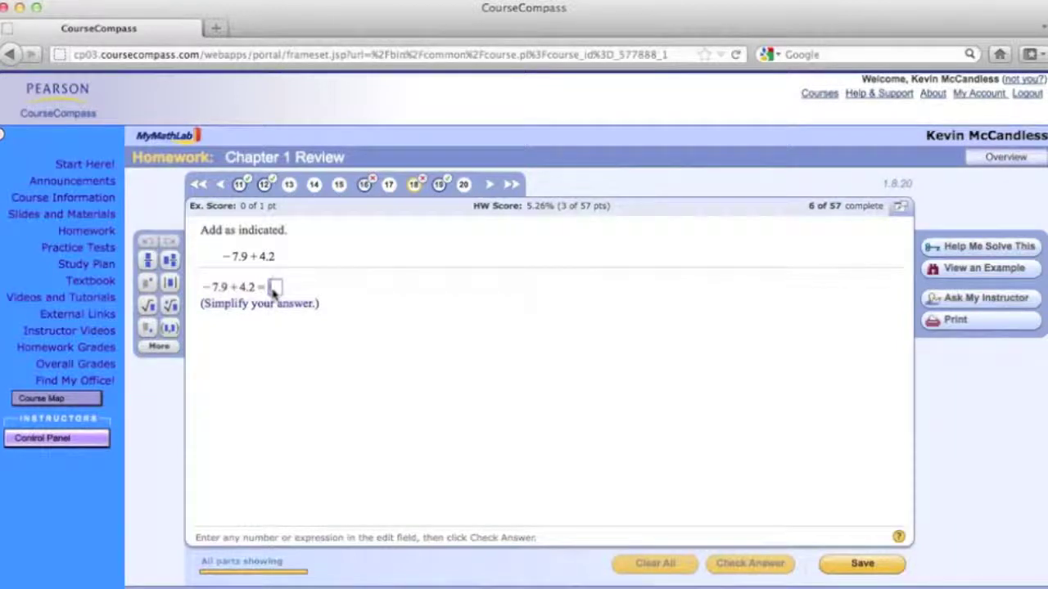
{"action": "type", "text": "-3.7"}
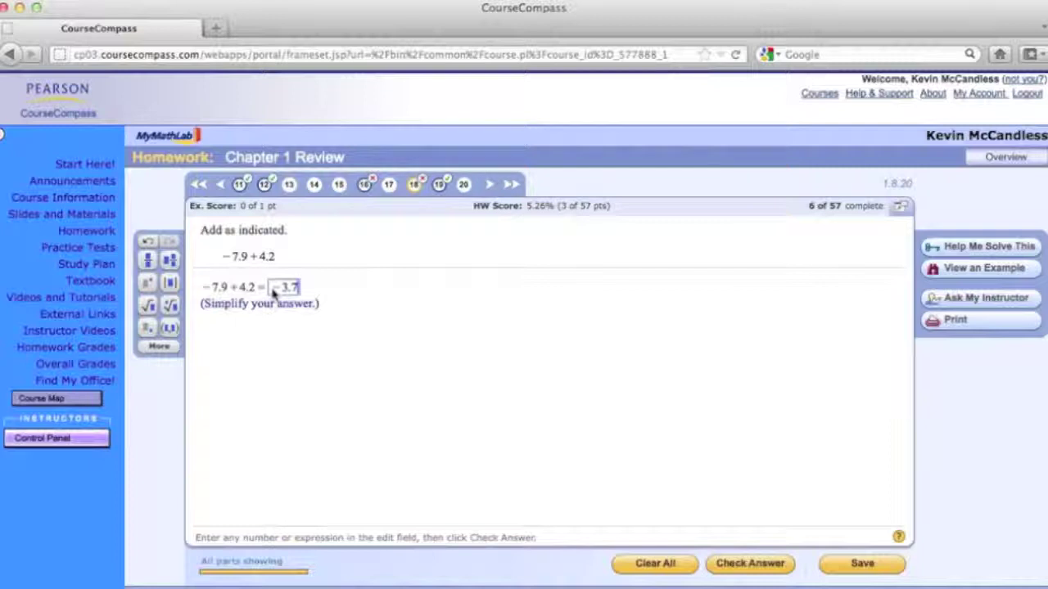
{"action": "key", "text": "Return"}
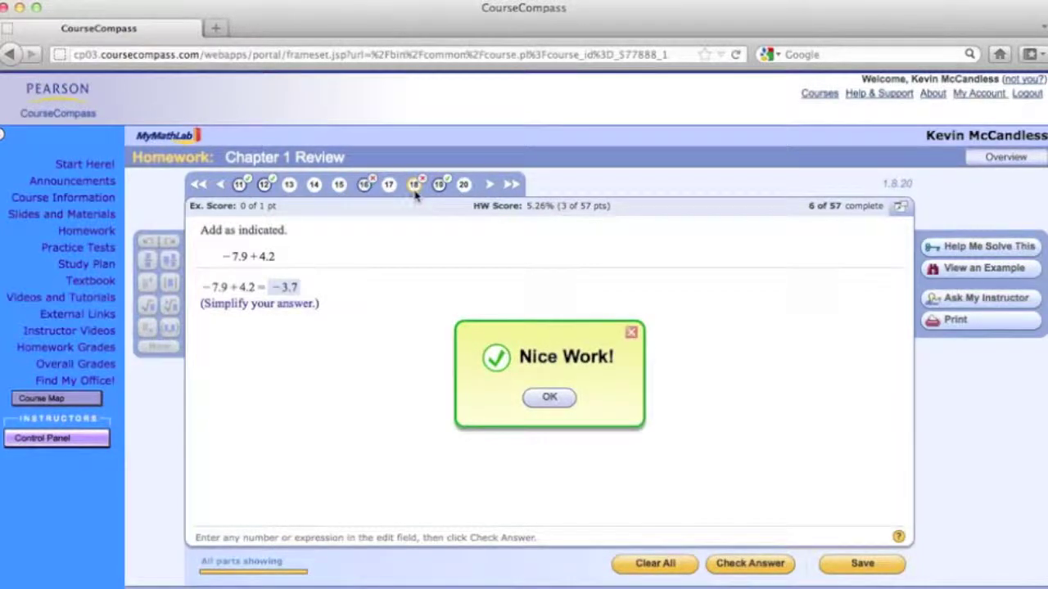
{"action": "key", "text": "Return"}
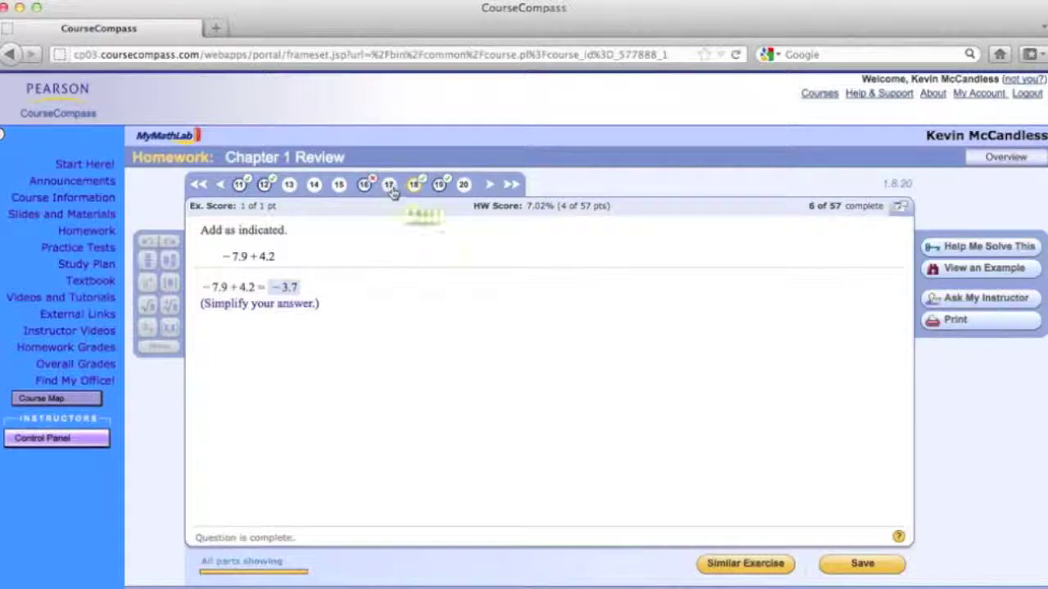
- Open question 17, bring up its worked example and place the example window just below the question numbers
{"action": "left_click", "coordinate": [389, 186]}
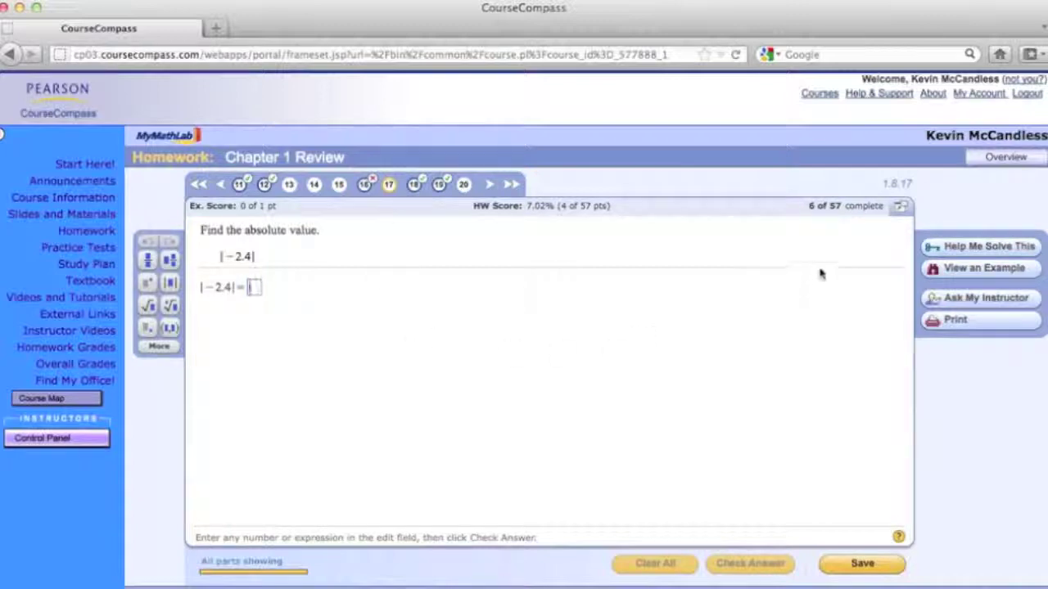
{"action": "left_click", "coordinate": [978, 275]}
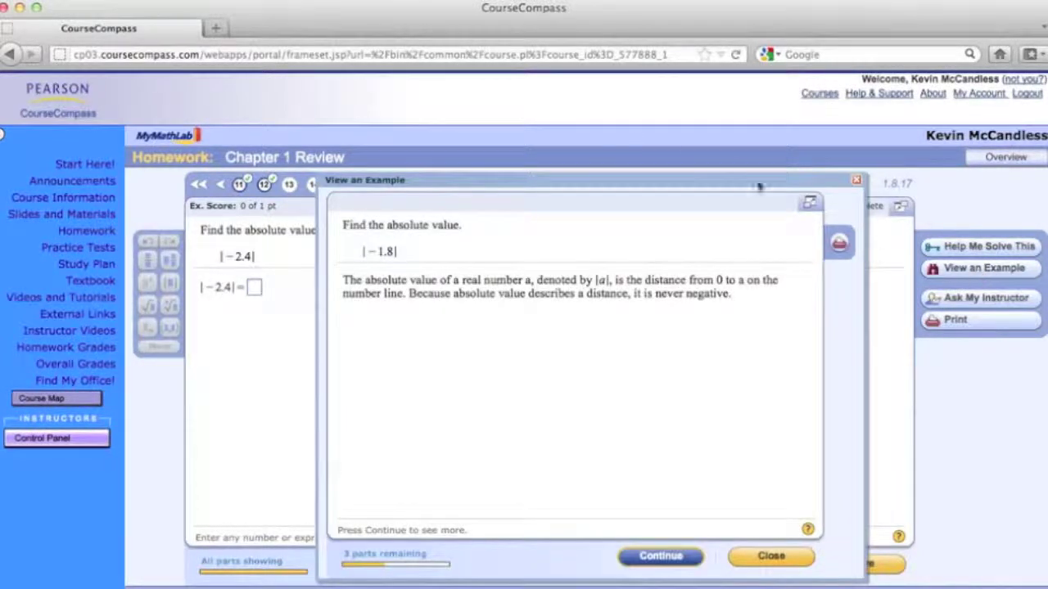
{"action": "left_click", "coordinate": [552, 178]}
{"action": "left_click_drag", "start_coordinate": [553, 178], "coordinate": [516, 256]}
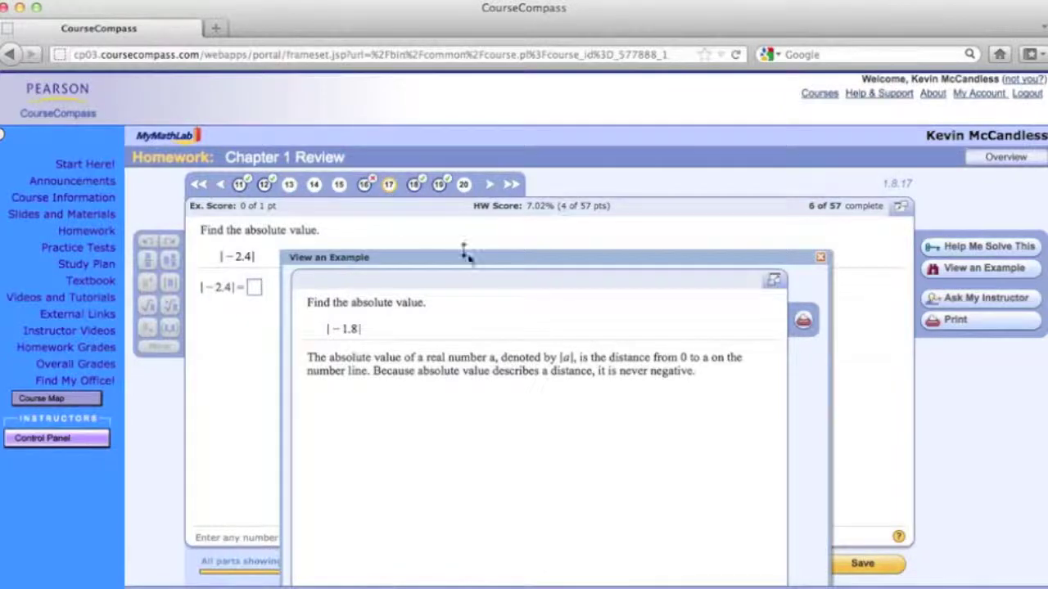
{"action": "left_click_drag", "start_coordinate": [472, 257], "coordinate": [489, 206]}
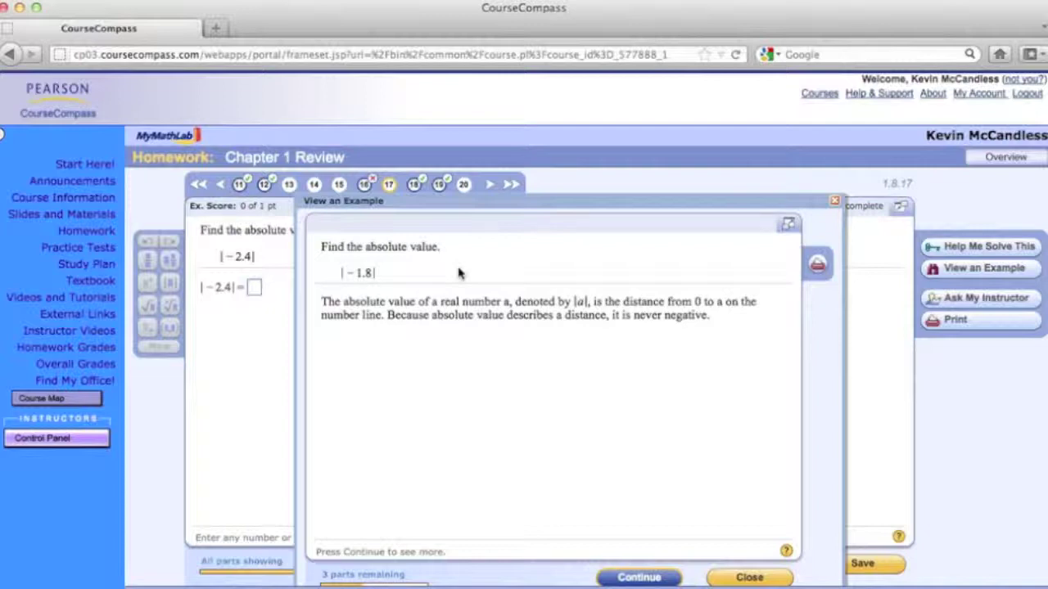
- Go through all remaining parts of the worked example for |−1.8| and close it
{"action": "left_click", "coordinate": [639, 577]}
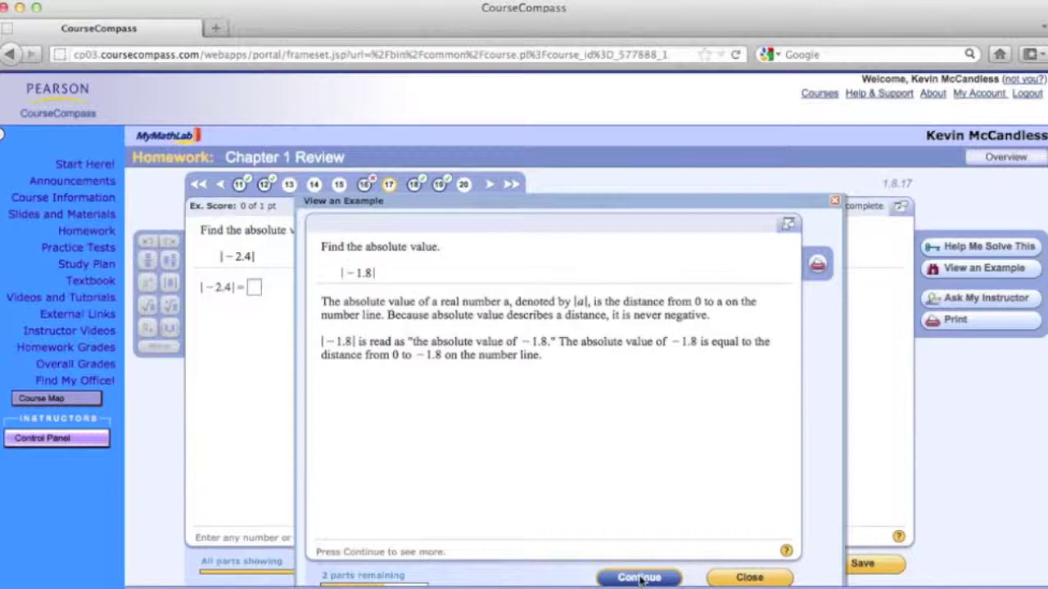
{"action": "left_click", "coordinate": [639, 577]}
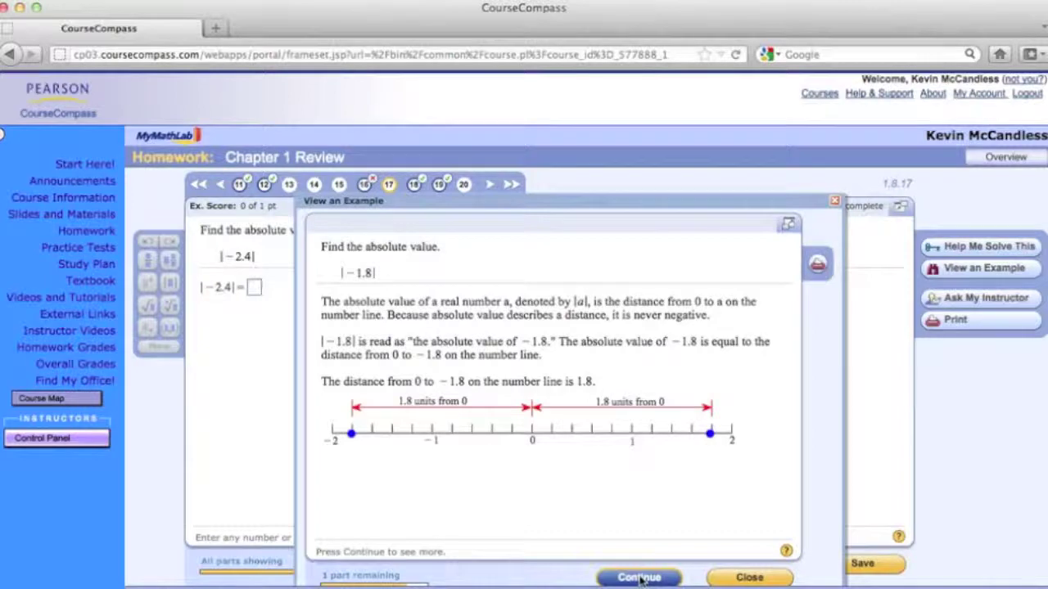
{"action": "left_click", "coordinate": [639, 577]}
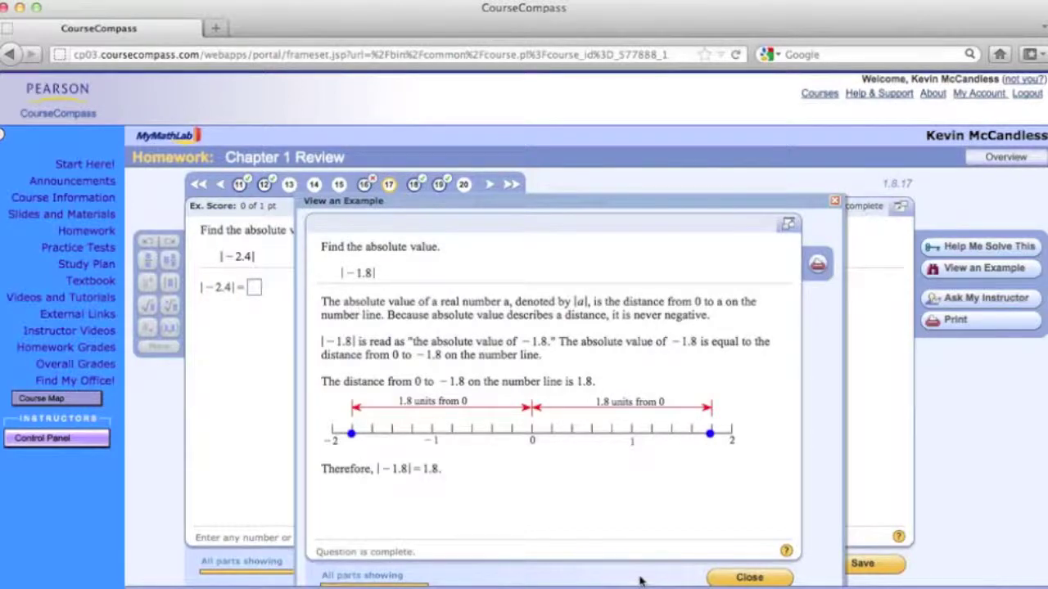
{"action": "left_click", "coordinate": [748, 577]}
- Submit 2.4 as the absolute value of −2.4 in question 17
{"action": "left_click", "coordinate": [254, 293]}
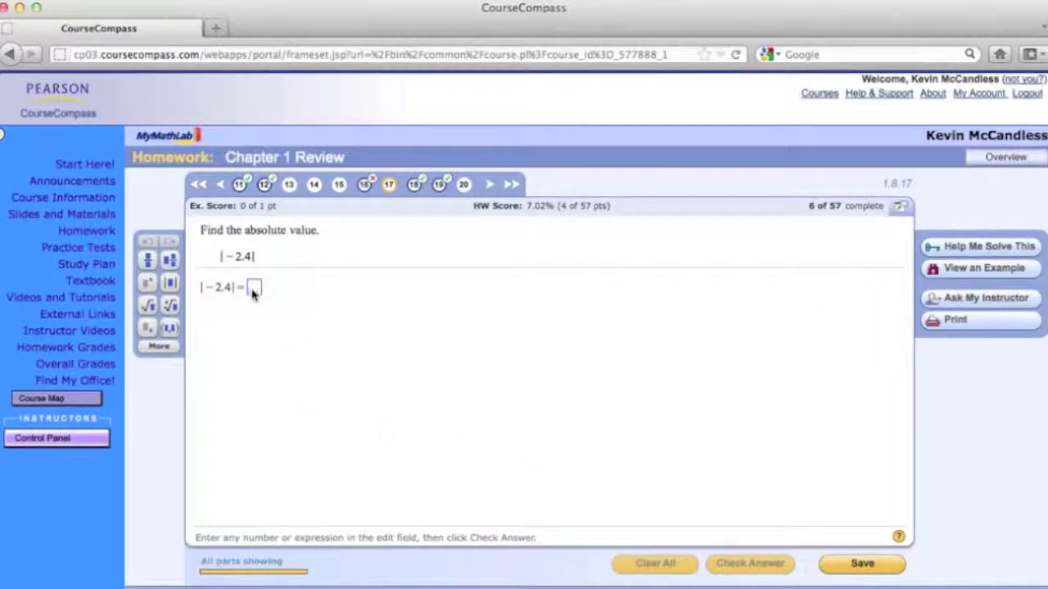
{"action": "type", "text": "2.4"}
{"action": "key", "text": "Return"}
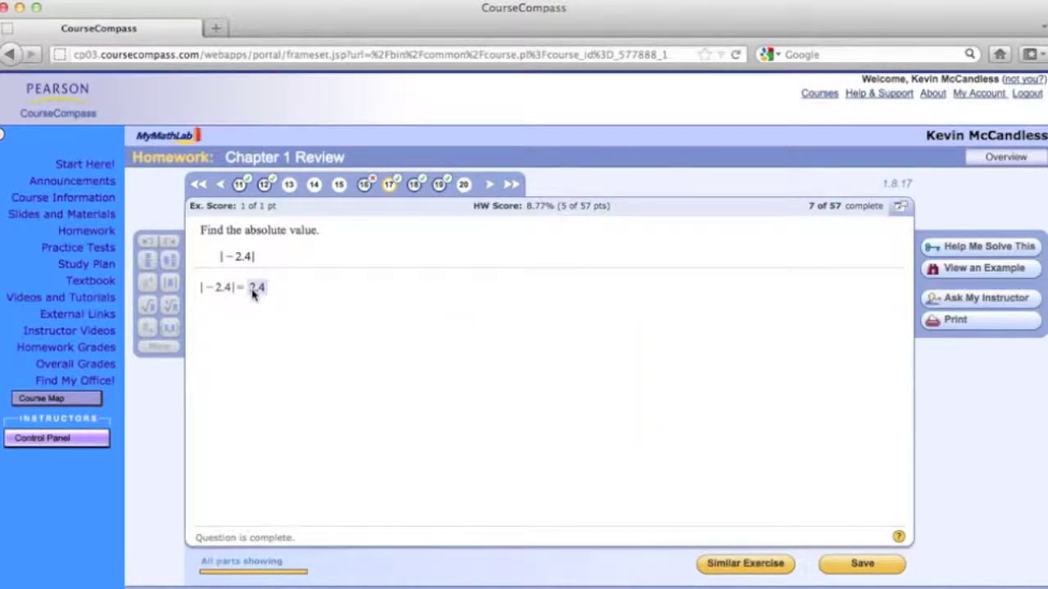
- Open question 14 and send the instructor the message "Help!" about it through Ask My Instructor
{"action": "left_click", "coordinate": [317, 188]}
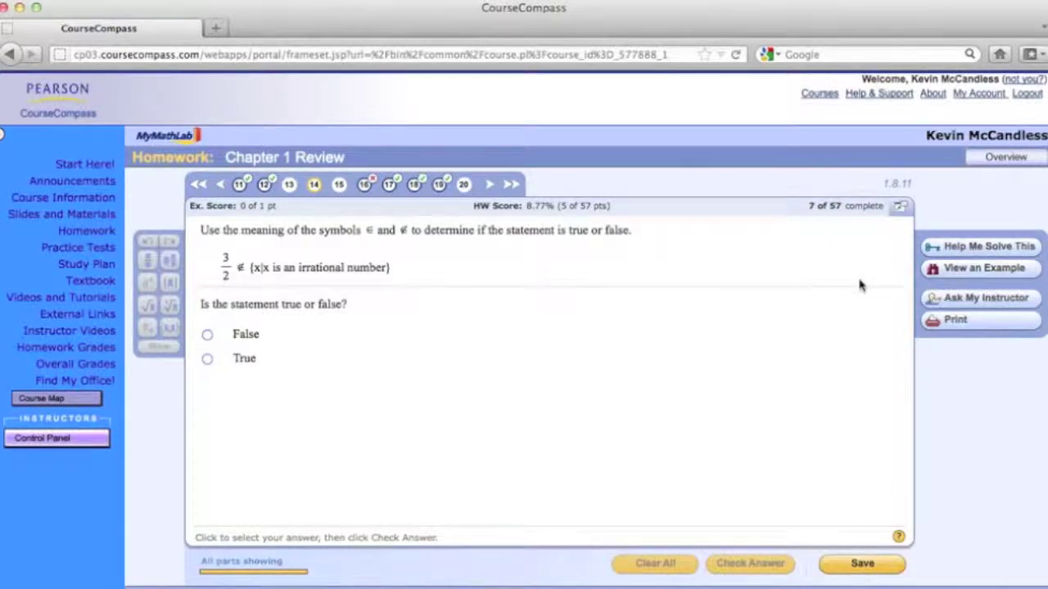
{"action": "left_click", "coordinate": [967, 302]}
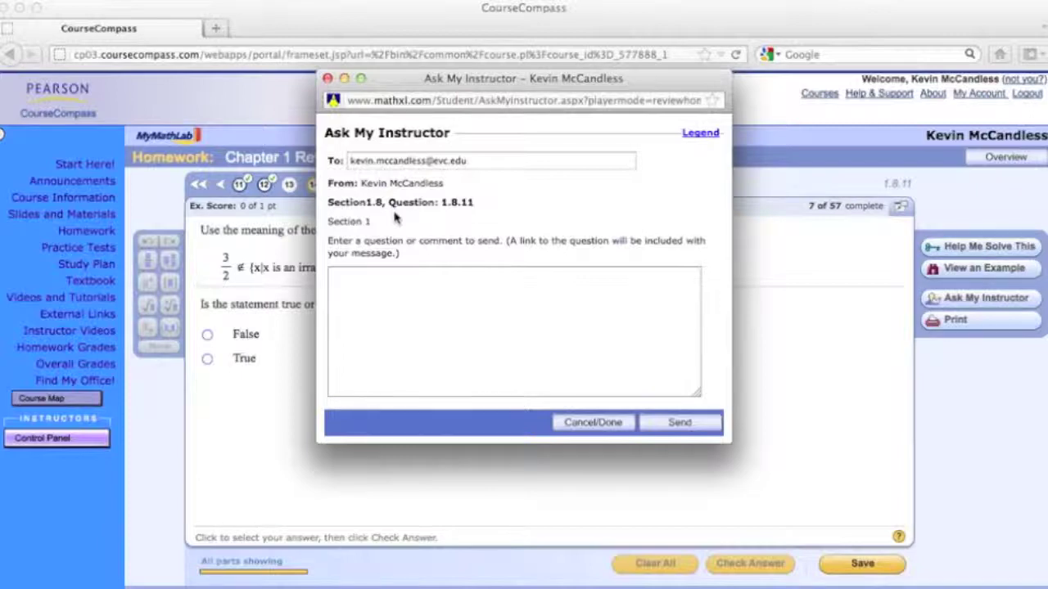
{"action": "left_click", "coordinate": [363, 307]}
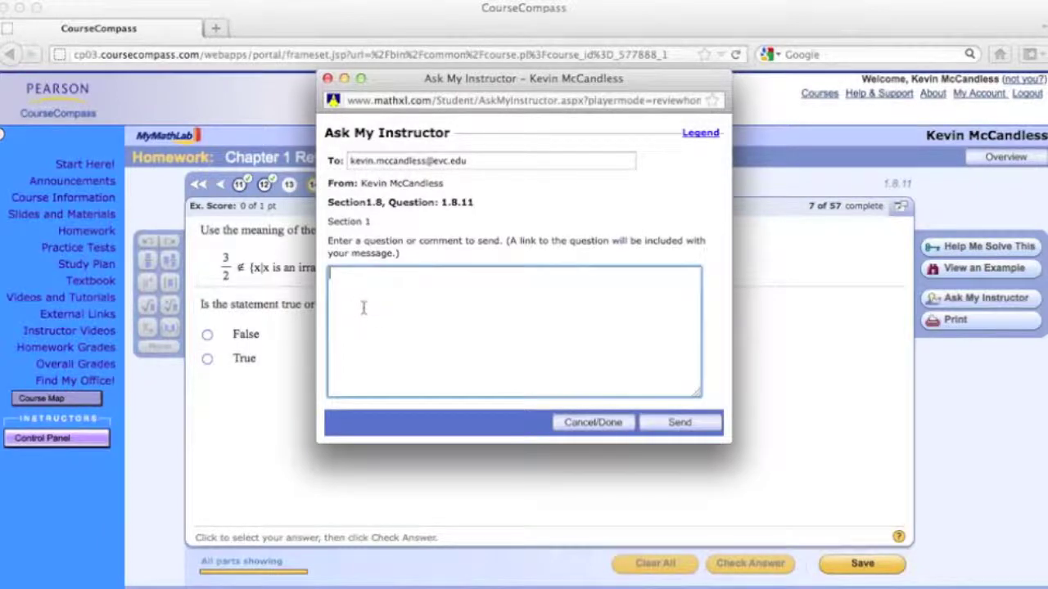
{"action": "type", "text": "Help!"}
{"action": "left_click", "coordinate": [667, 431]}
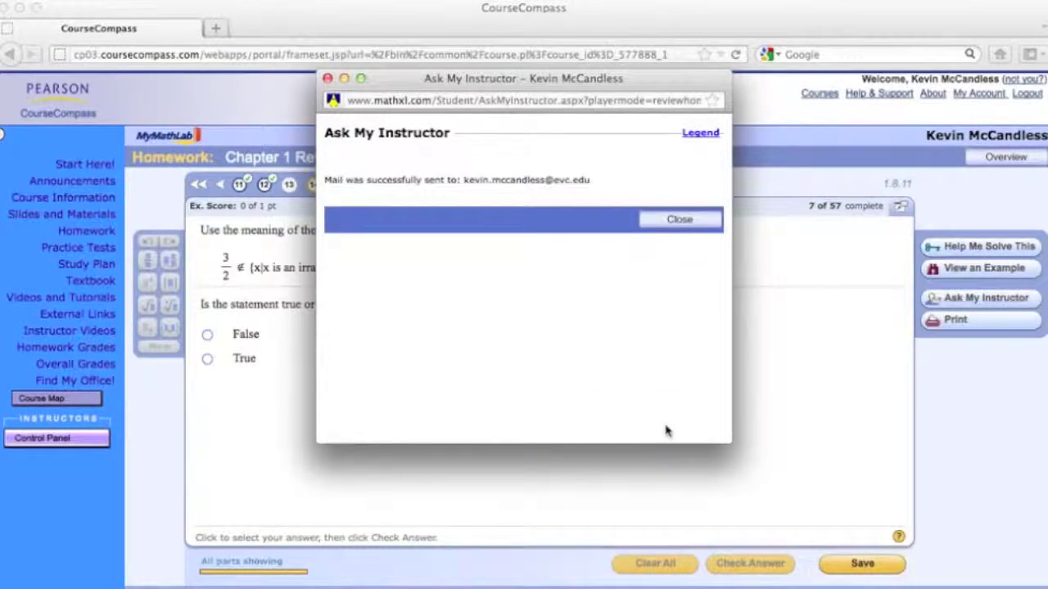
- Close the instructor message window and submit False as the answer to question 14 about 3/2 and the irrational numbers
{"action": "left_click", "coordinate": [679, 227]}
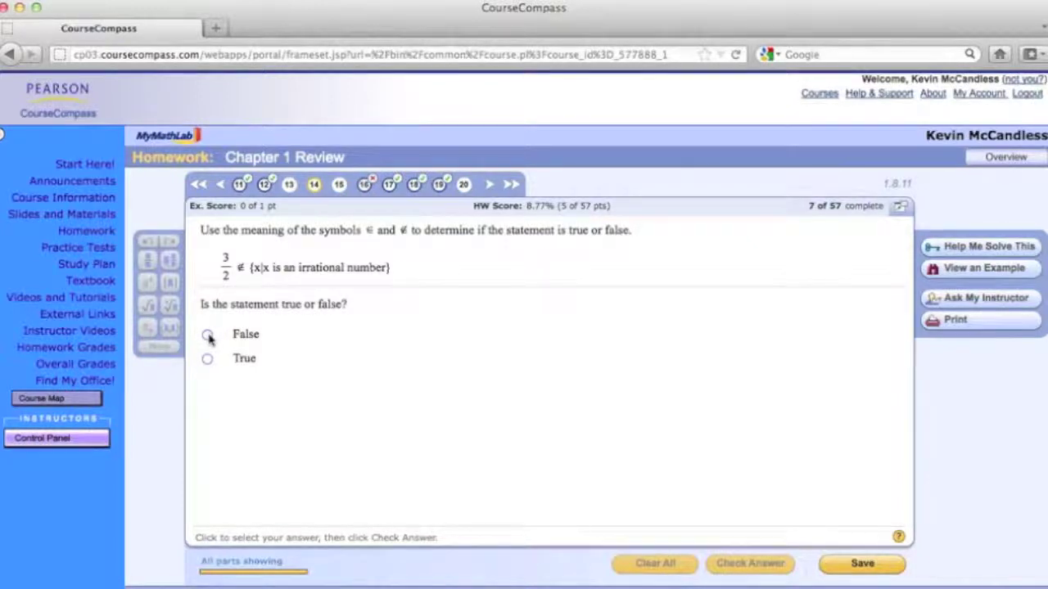
{"action": "left_click", "coordinate": [207, 361]}
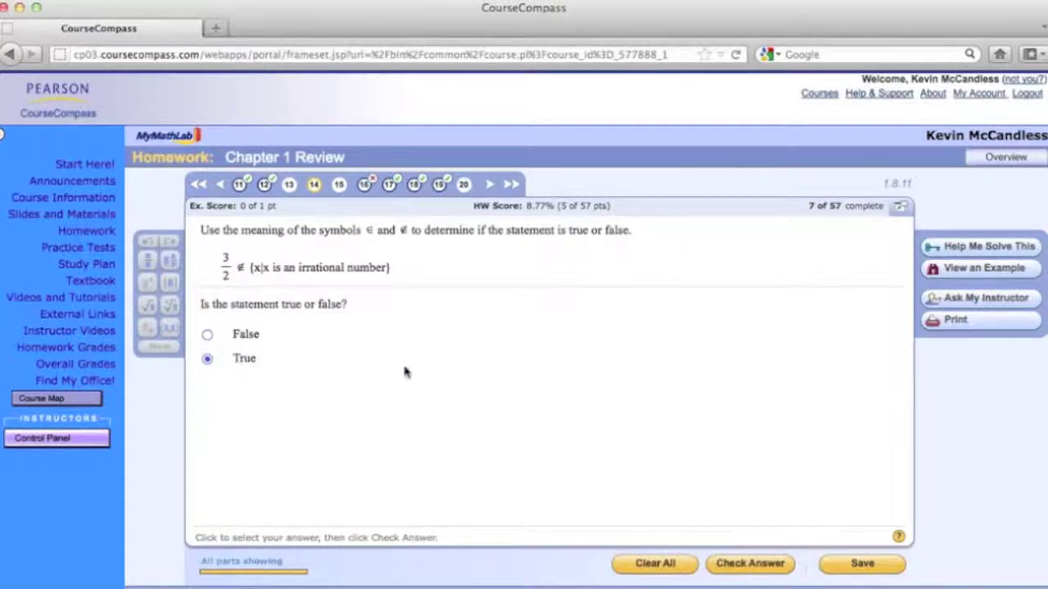
{"action": "left_click", "coordinate": [208, 336]}
{"action": "left_click", "coordinate": [746, 565]}
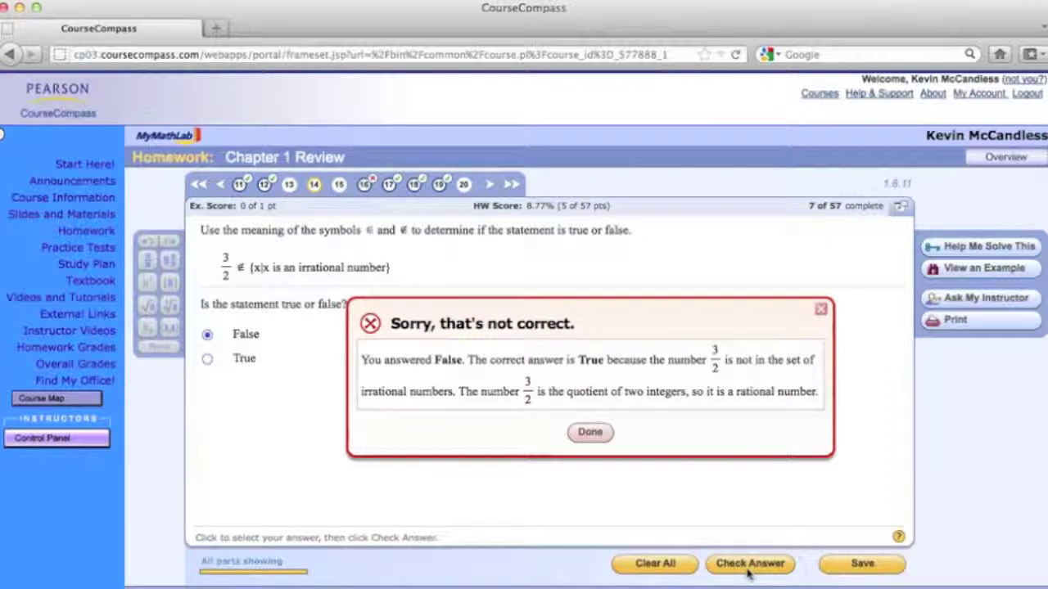
{"action": "left_click", "coordinate": [590, 432]}
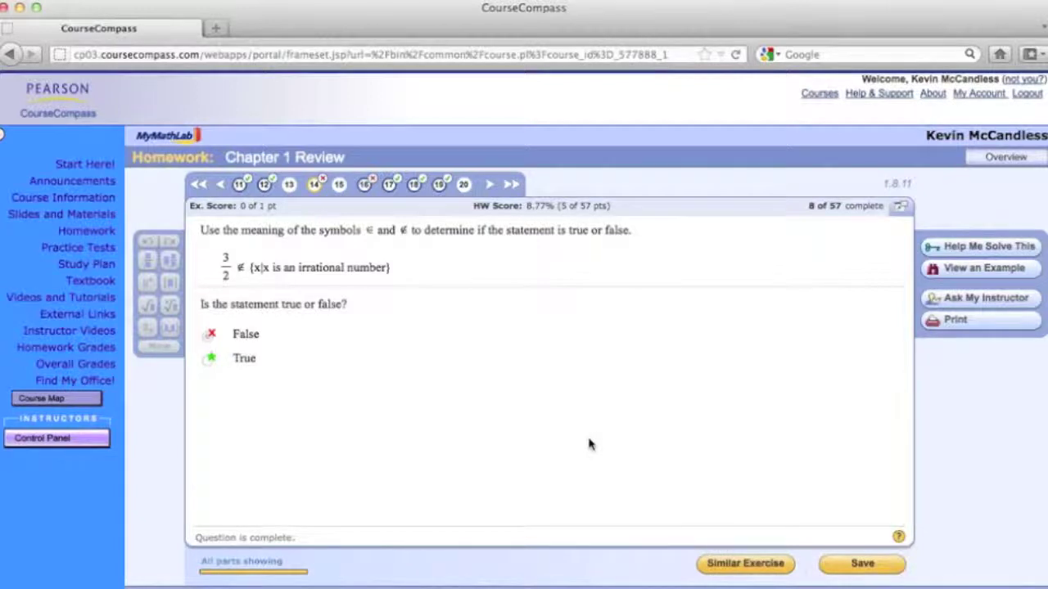
{"action": "mouse_move", "coordinate": [253, 335]}
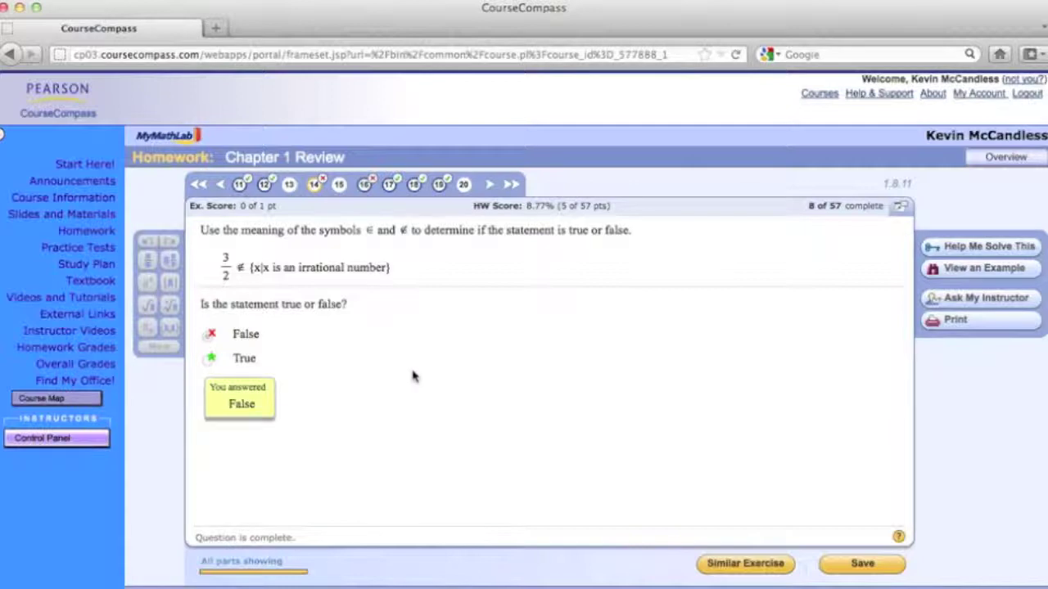
- Load a similar exercise for question 14 and submit True for the statement 3/2 ∉ {x|x is an integer}
{"action": "left_click", "coordinate": [737, 565]}
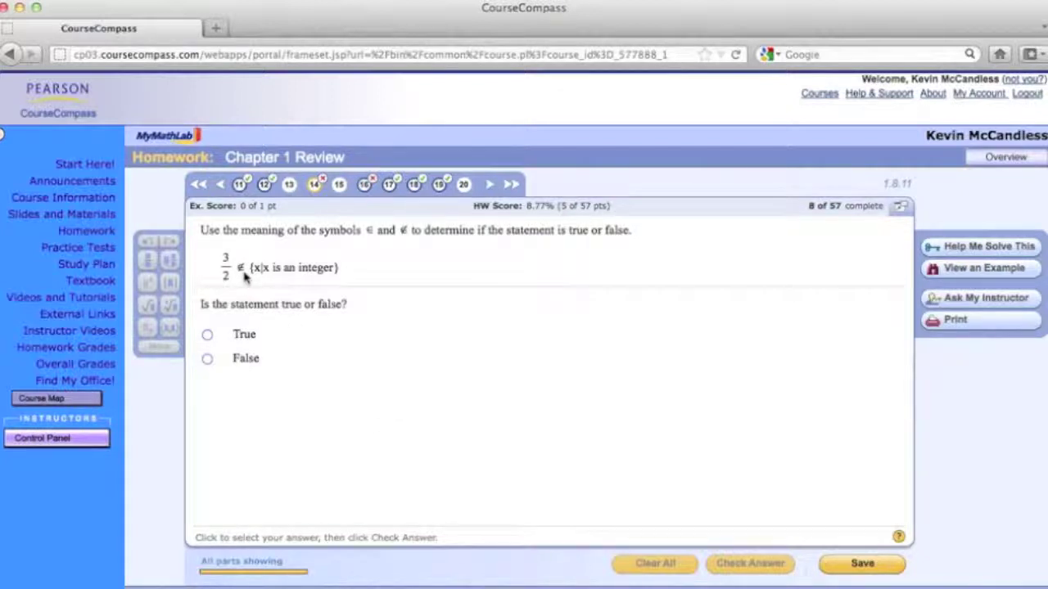
{"action": "left_click", "coordinate": [208, 336]}
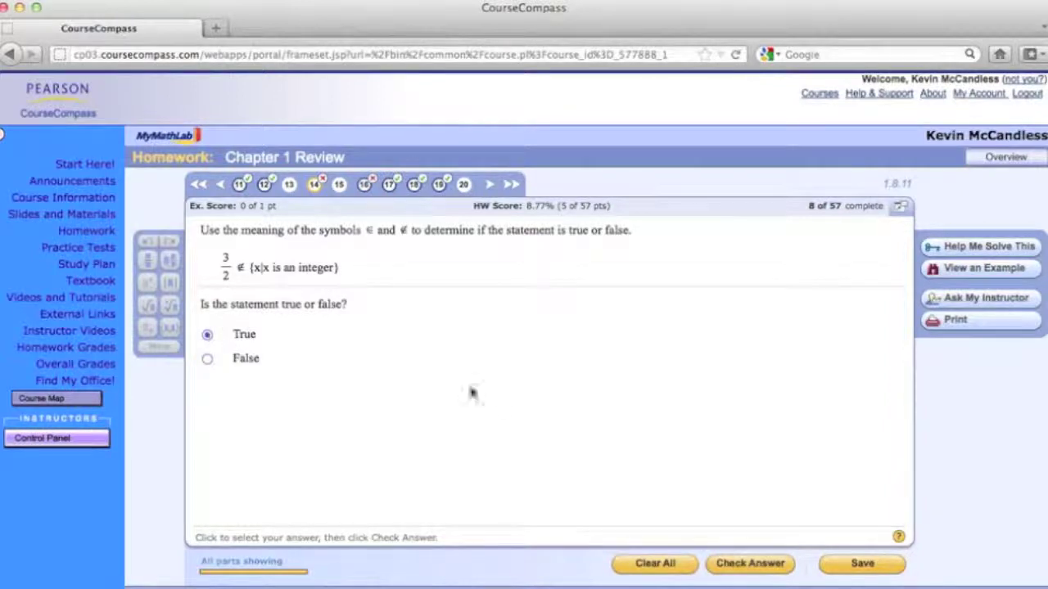
{"action": "left_click", "coordinate": [739, 565]}
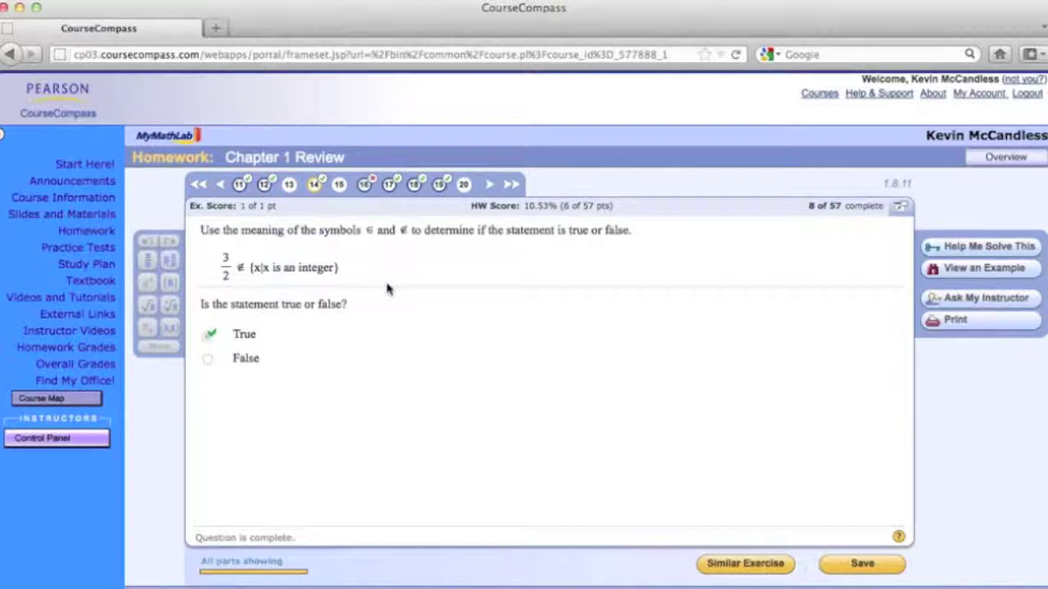
- Leave the question for the list of homework assignments and reveal the gradebook score of Chapter 1 Review
{"action": "left_click", "coordinate": [75, 235]}
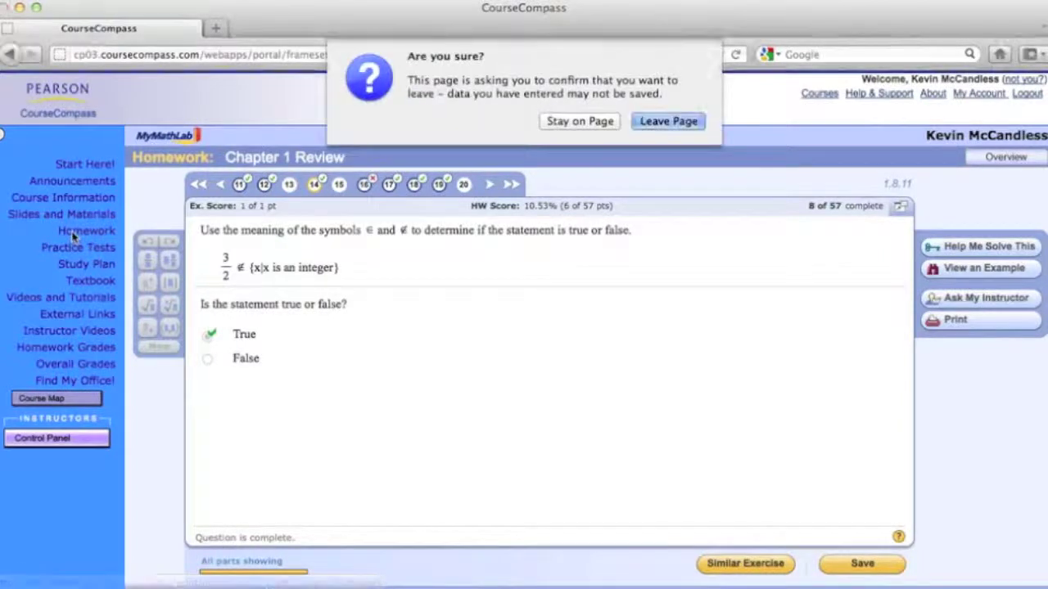
{"action": "left_click", "coordinate": [665, 120]}
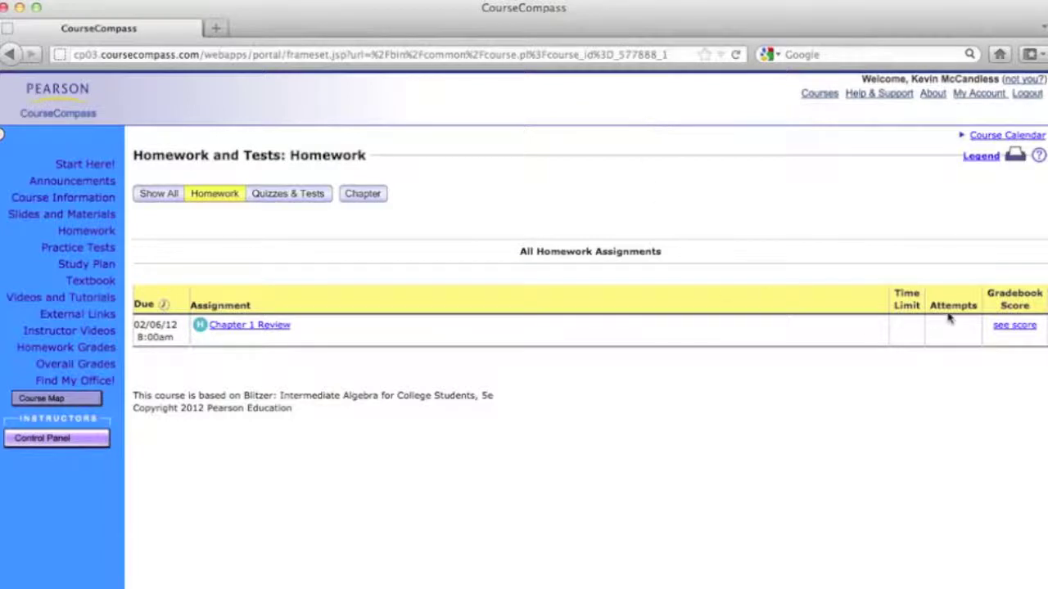
{"action": "left_click", "coordinate": [1015, 325]}
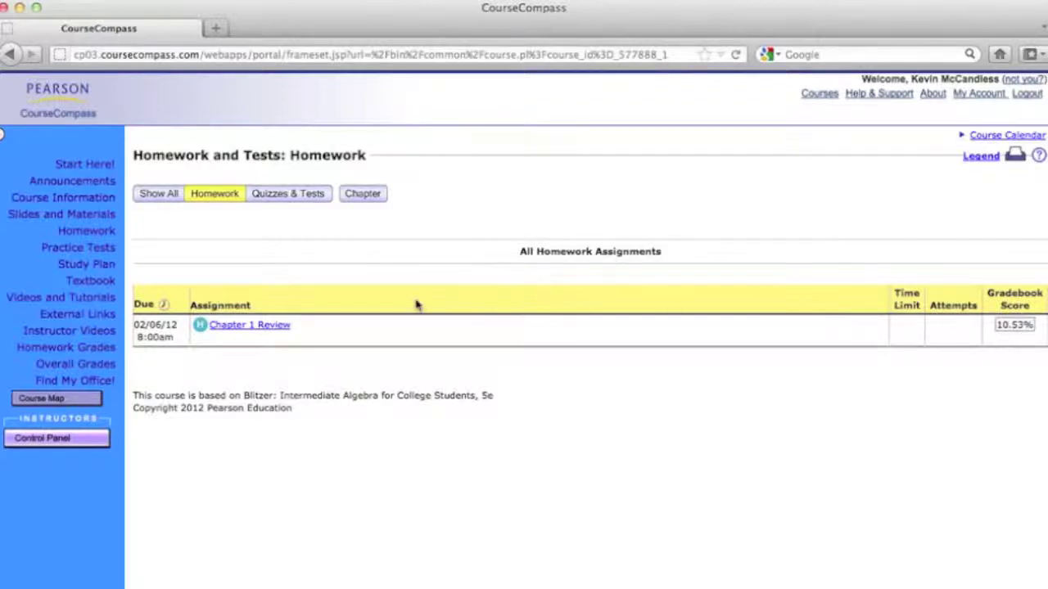
- Open the Chapter 1 Review homework overview and look through the status of all its questions
{"action": "left_click", "coordinate": [270, 328]}
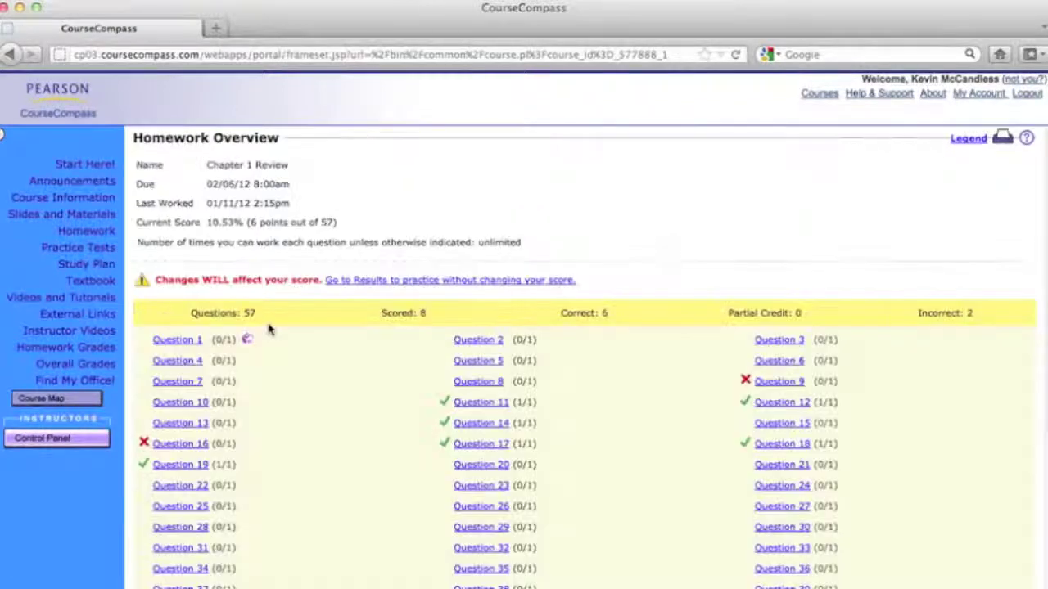
{"action": "scroll", "coordinate": [270, 329], "scroll_direction": "down", "scroll_amount": 3}
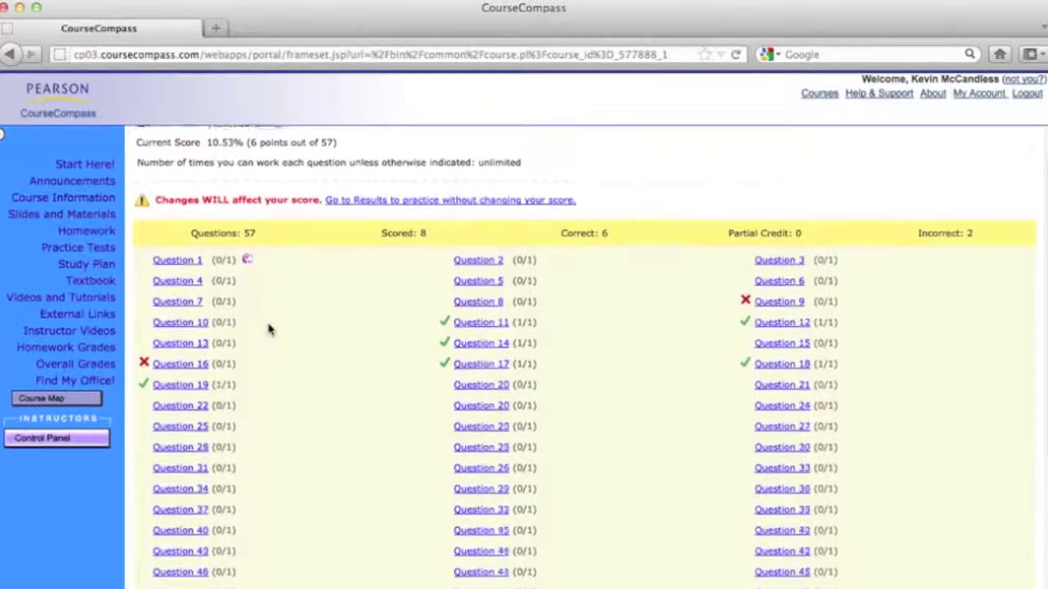
{"action": "scroll", "coordinate": [266, 328], "scroll_direction": "down", "scroll_amount": 4}
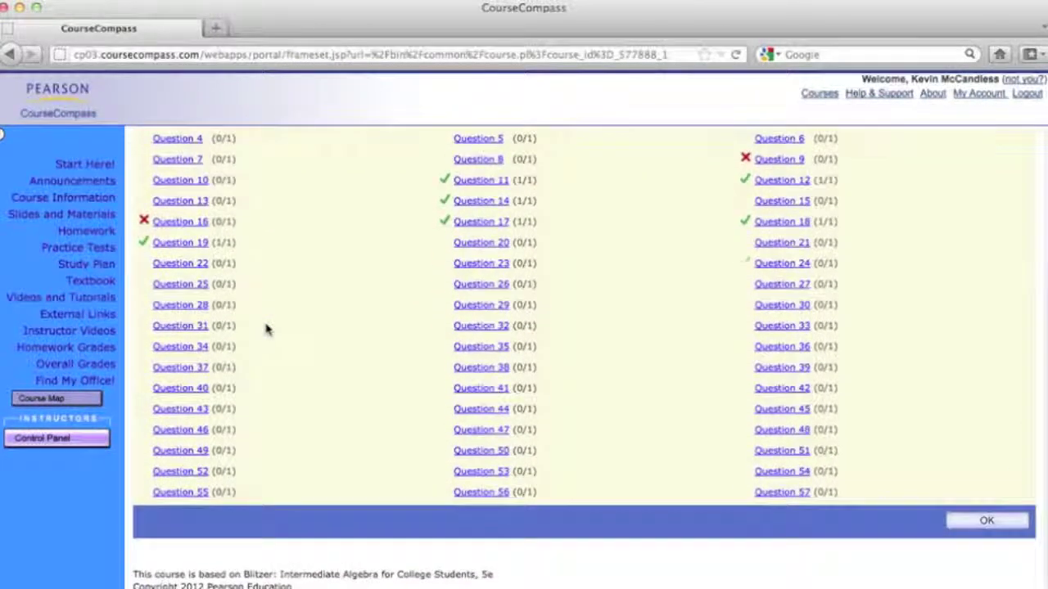
{"action": "scroll", "coordinate": [264, 327], "scroll_direction": "up", "scroll_amount": 7}
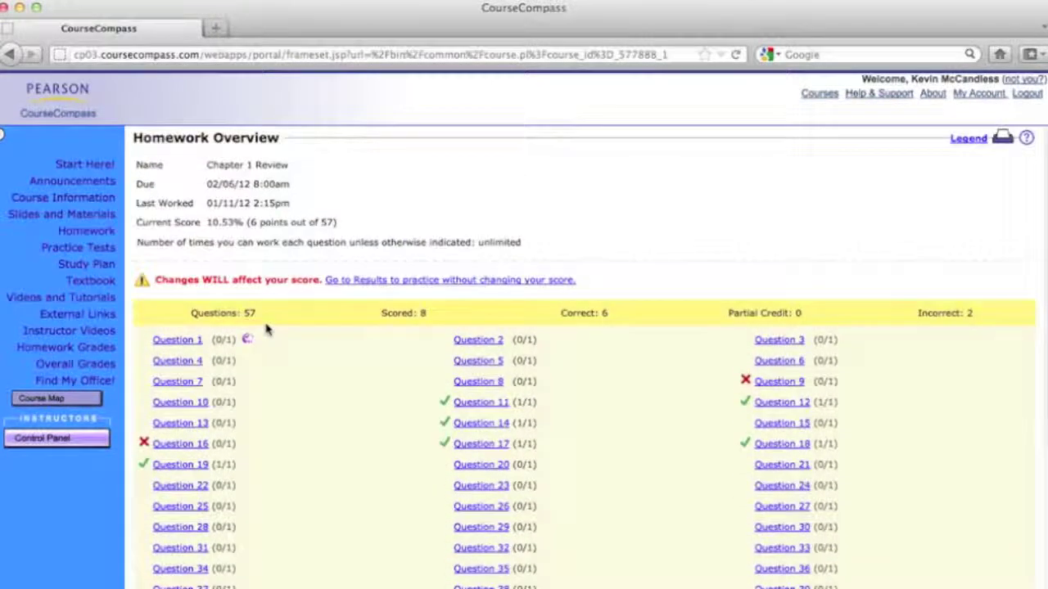
- Open the practice tests page and look over the Chapter 1 Review Test entry and the sample tests for each chapter
{"action": "left_click", "coordinate": [90, 251]}
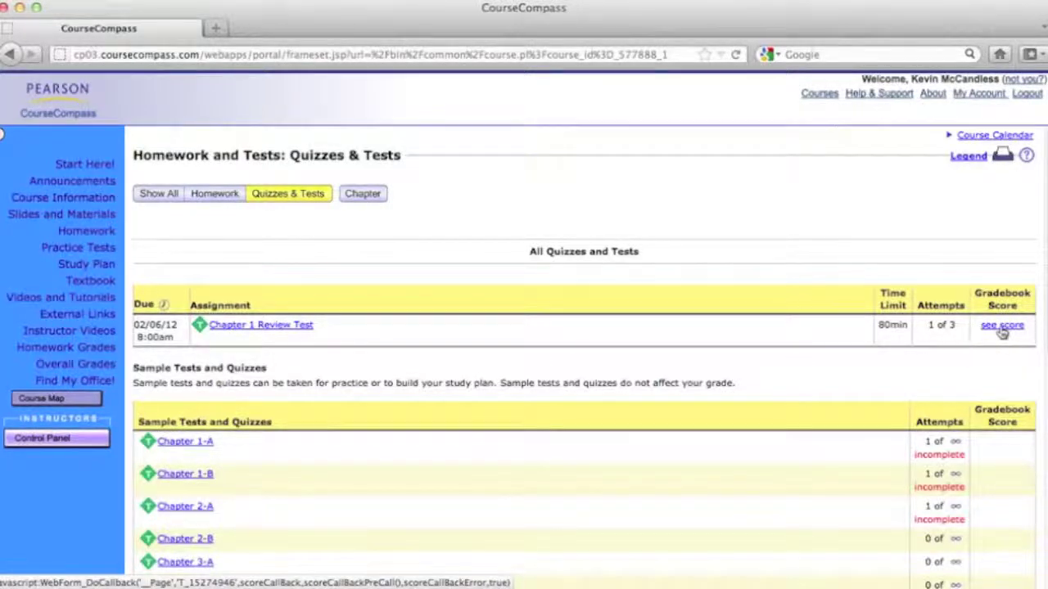
{"action": "left_click_drag", "start_coordinate": [525, 355], "coordinate": [526, 334]}
{"action": "scroll", "coordinate": [526, 331], "scroll_direction": "down", "scroll_amount": 5}
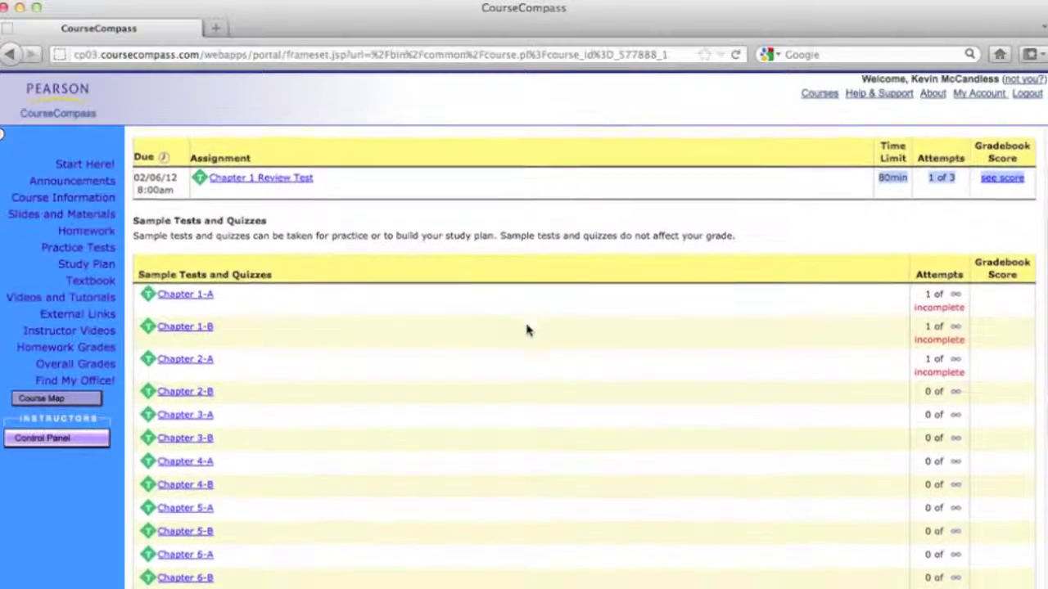
{"action": "scroll", "coordinate": [526, 330], "scroll_direction": "down", "scroll_amount": 1}
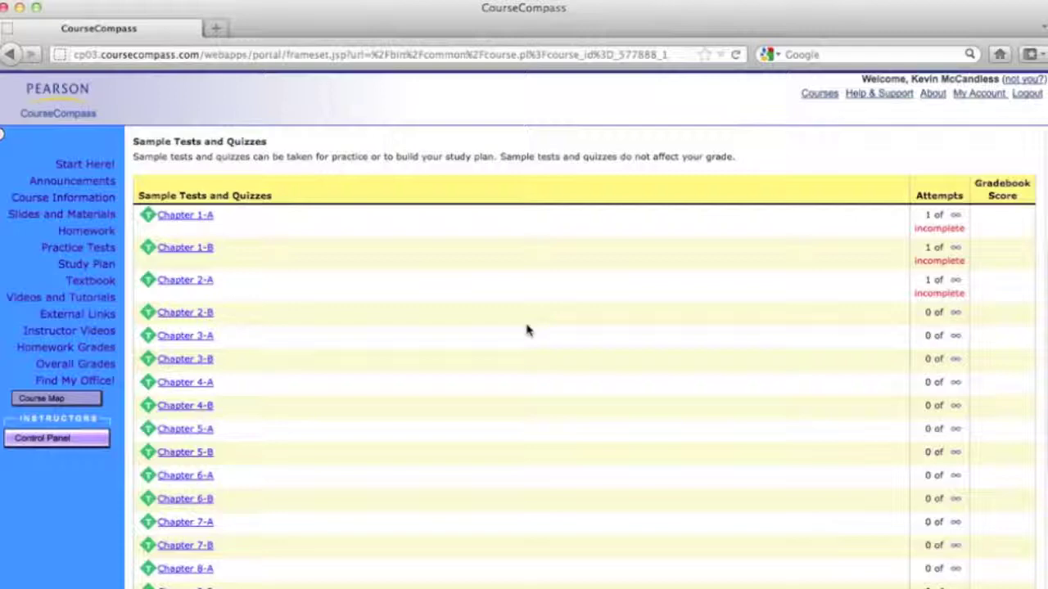
{"action": "scroll", "coordinate": [526, 330], "scroll_direction": "up", "scroll_amount": 5}
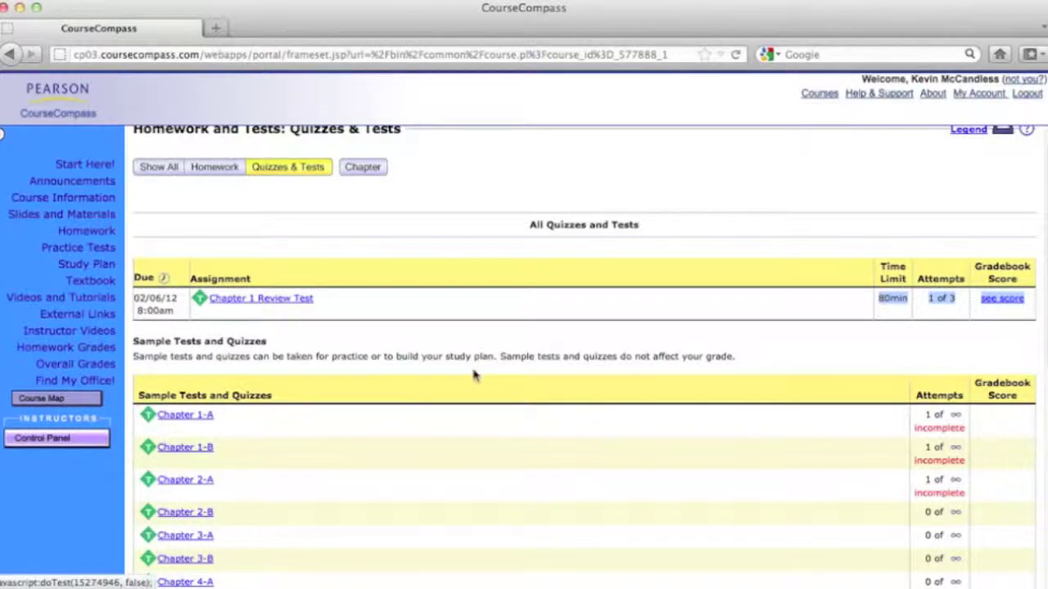
{"action": "scroll", "coordinate": [473, 375], "scroll_direction": "down", "scroll_amount": 8}
{"action": "scroll", "coordinate": [473, 375], "scroll_direction": "up", "scroll_amount": 1}
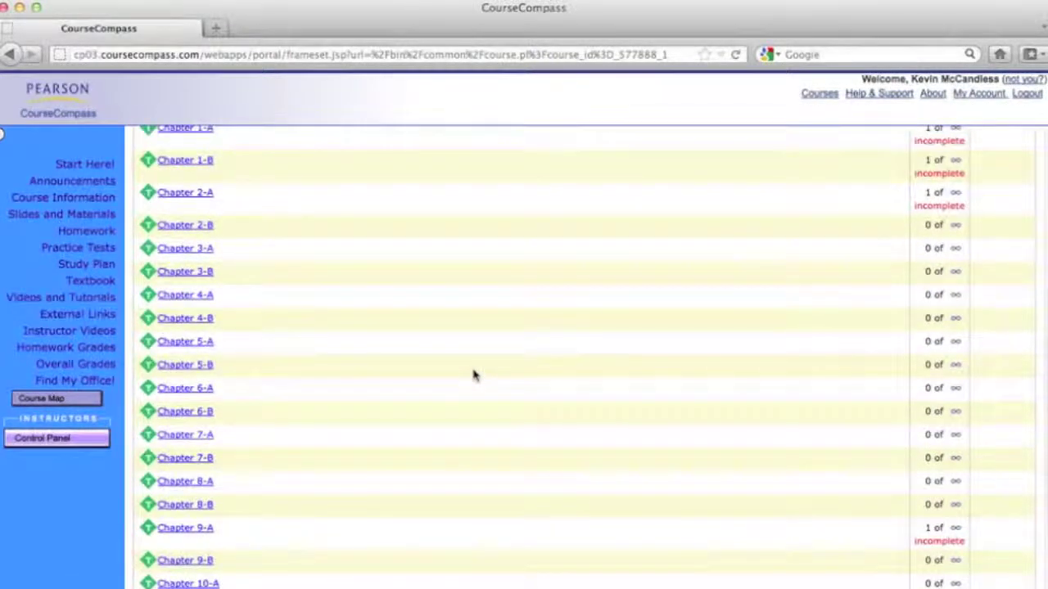
{"action": "scroll", "coordinate": [345, 358], "scroll_direction": "up", "scroll_amount": 5}
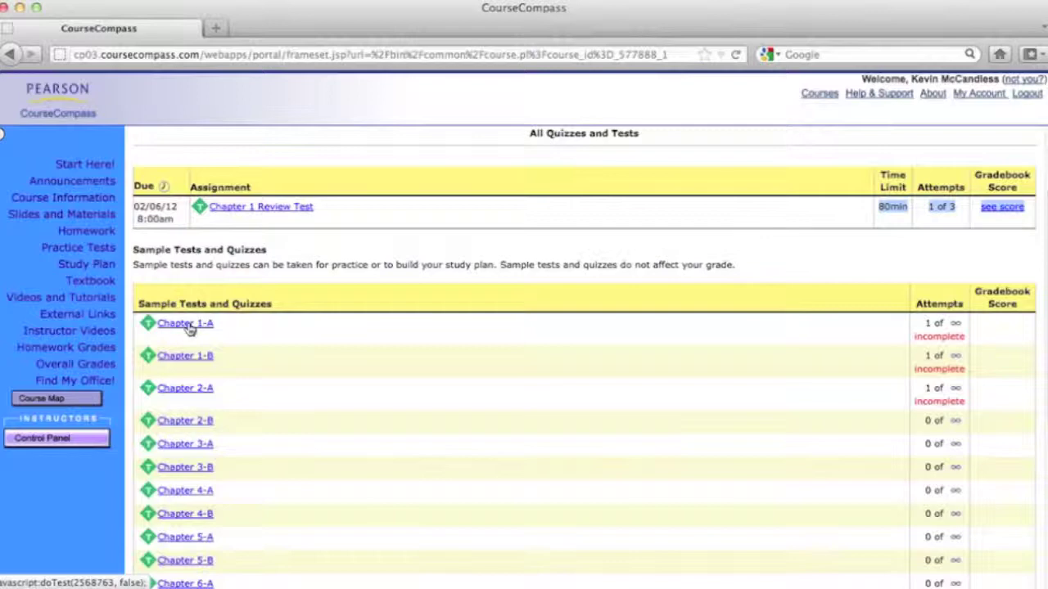
- Start the Chapter 1 Review Test, answer question 1 with 8.4 for |−8.4| and advance to question 2
{"action": "left_click", "coordinate": [260, 207]}
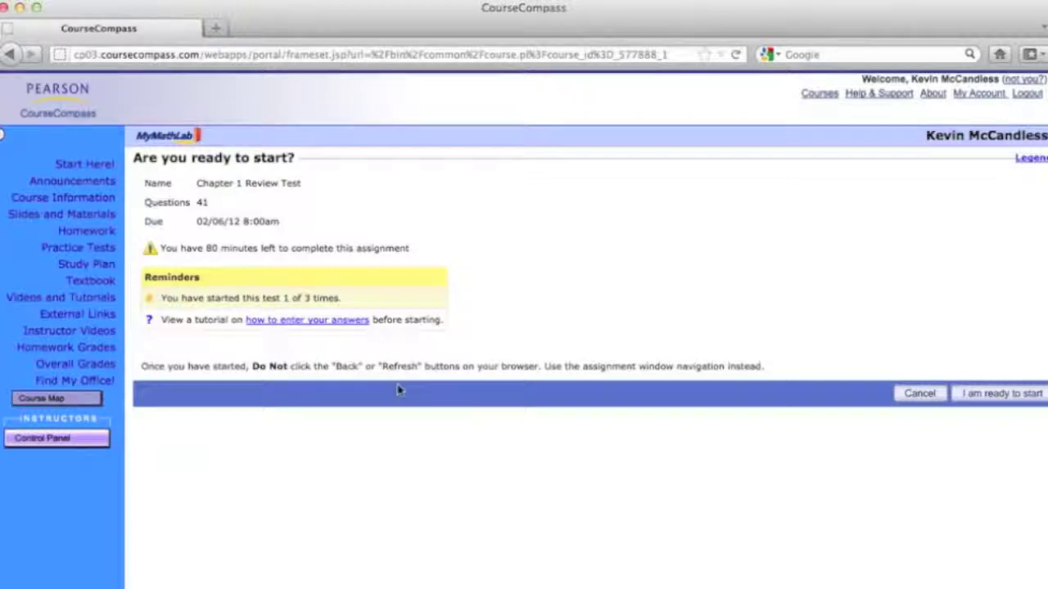
{"action": "left_click", "coordinate": [983, 399]}
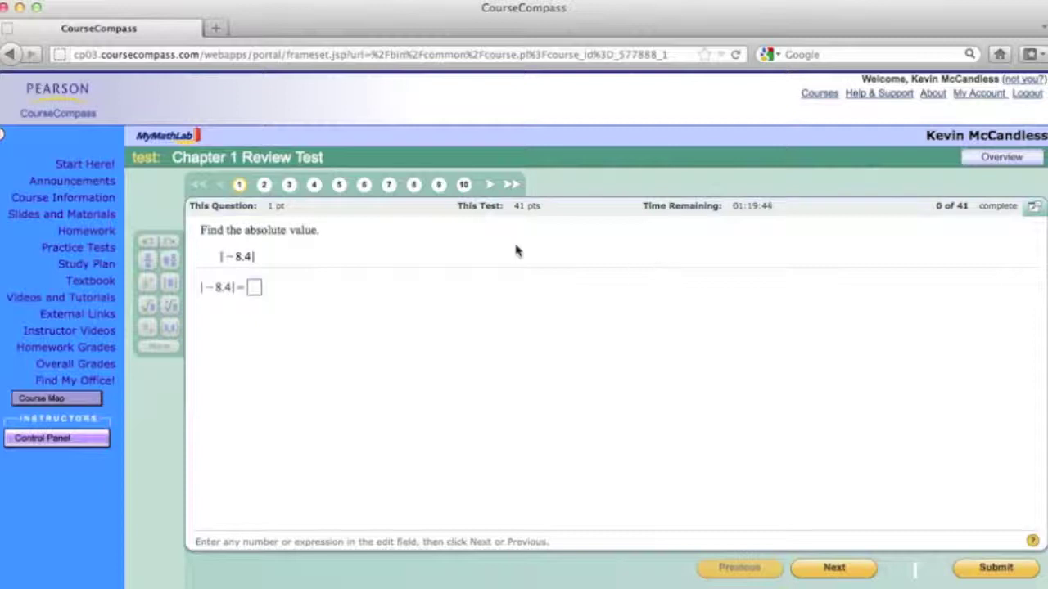
{"action": "left_click", "coordinate": [253, 287]}
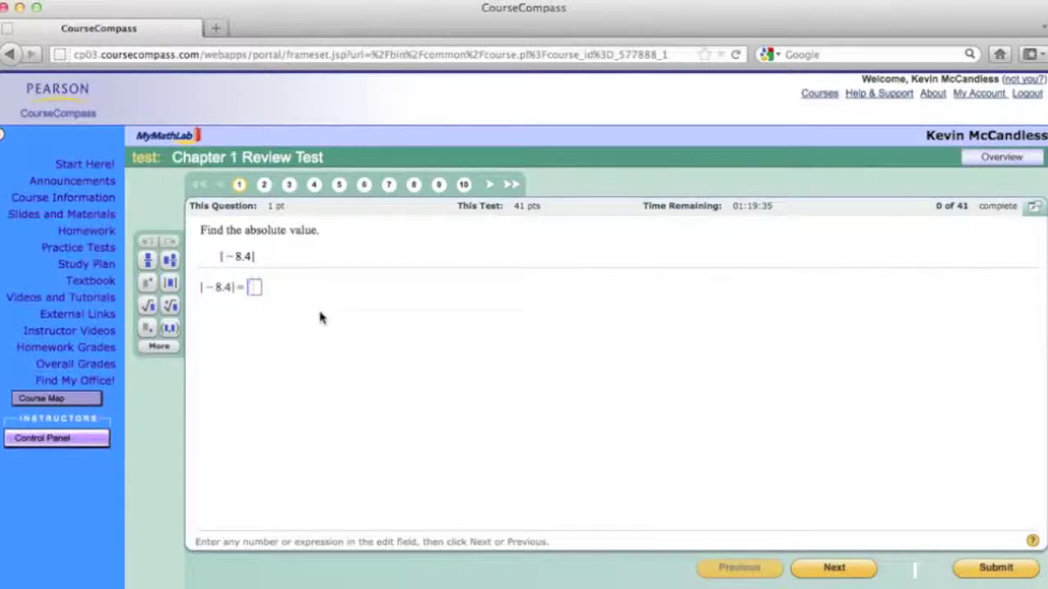
{"action": "type", "text": "8.4"}
{"action": "left_click", "coordinate": [835, 566]}
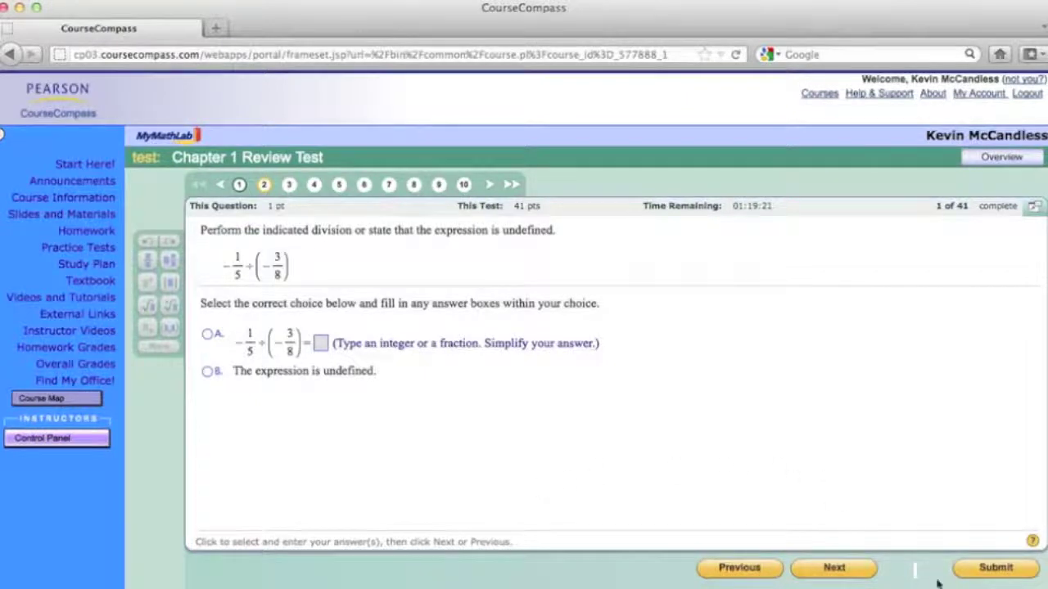
- Submit the Chapter 1 Review Test with the remaining questions left unanswered
{"action": "left_click", "coordinate": [990, 571]}
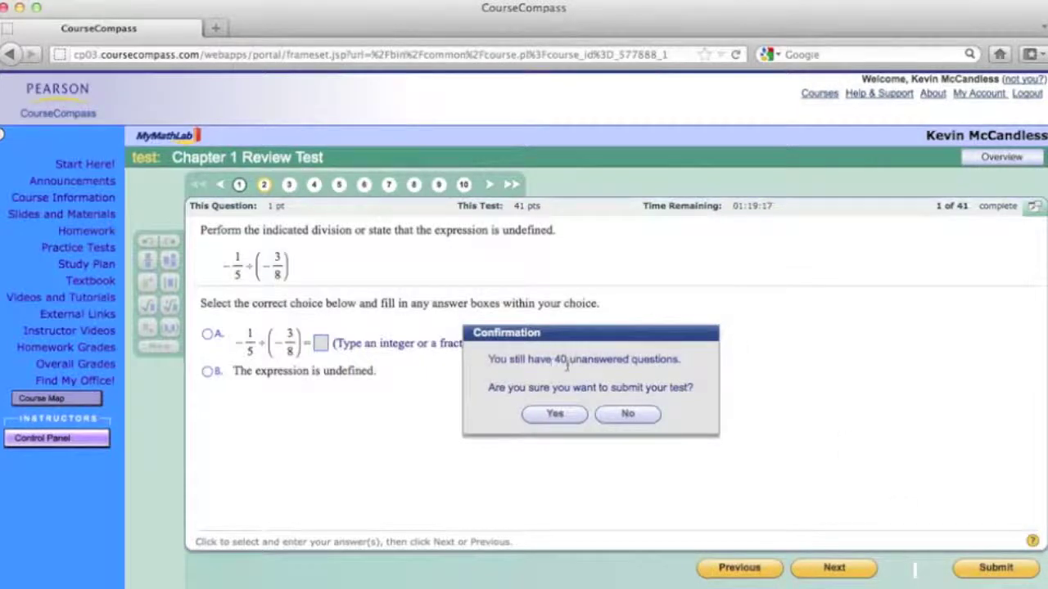
{"action": "left_click", "coordinate": [554, 415]}
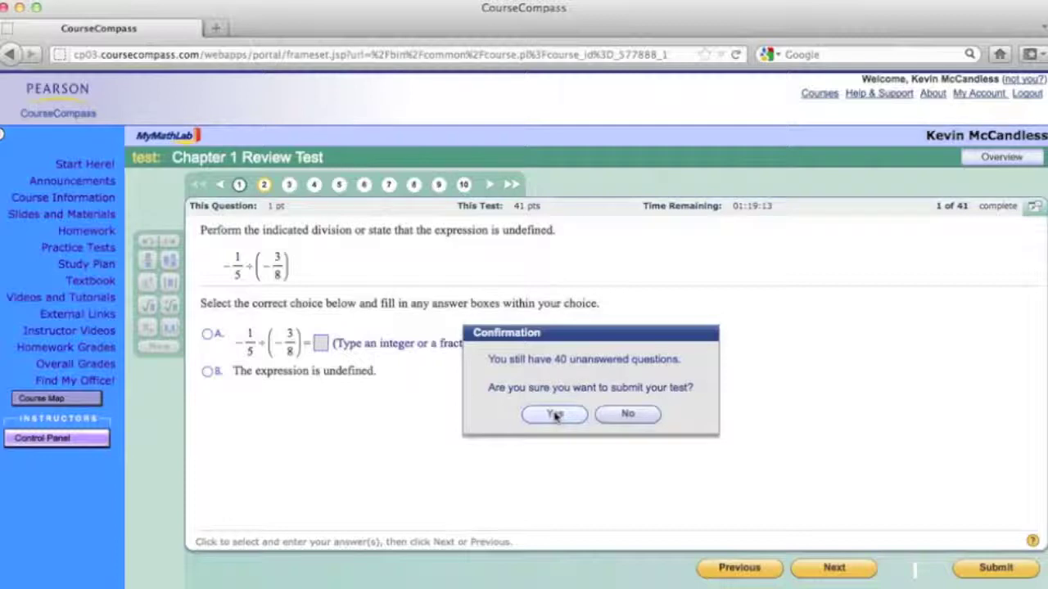
{"action": "left_click", "coordinate": [554, 415]}
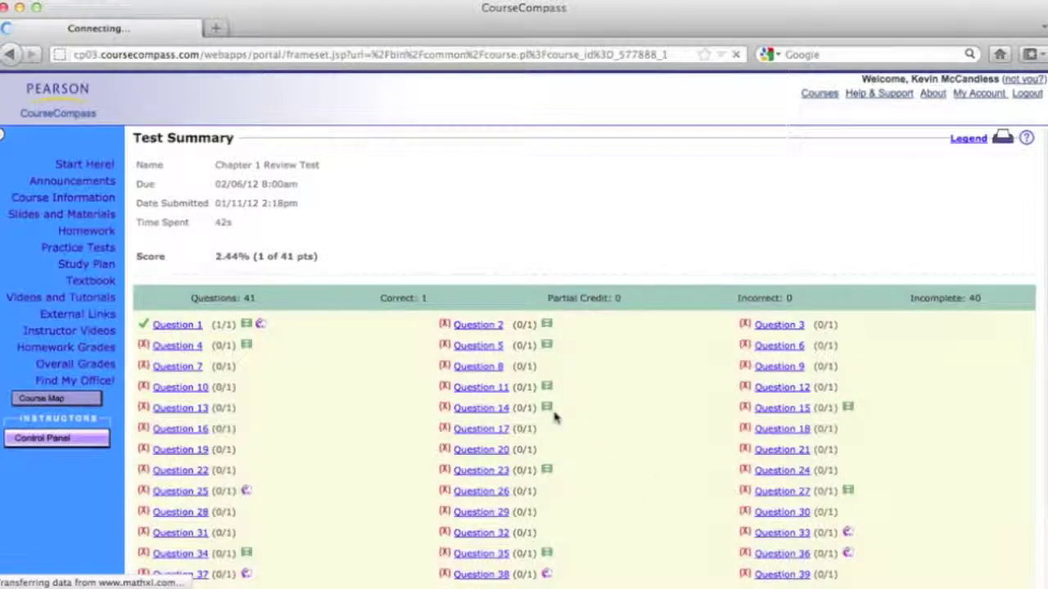
- Look over the test summary, review questions 1 and 2 of the submitted test and return to the homework assignments
{"action": "scroll", "coordinate": [641, 407], "scroll_direction": "down", "scroll_amount": 2}
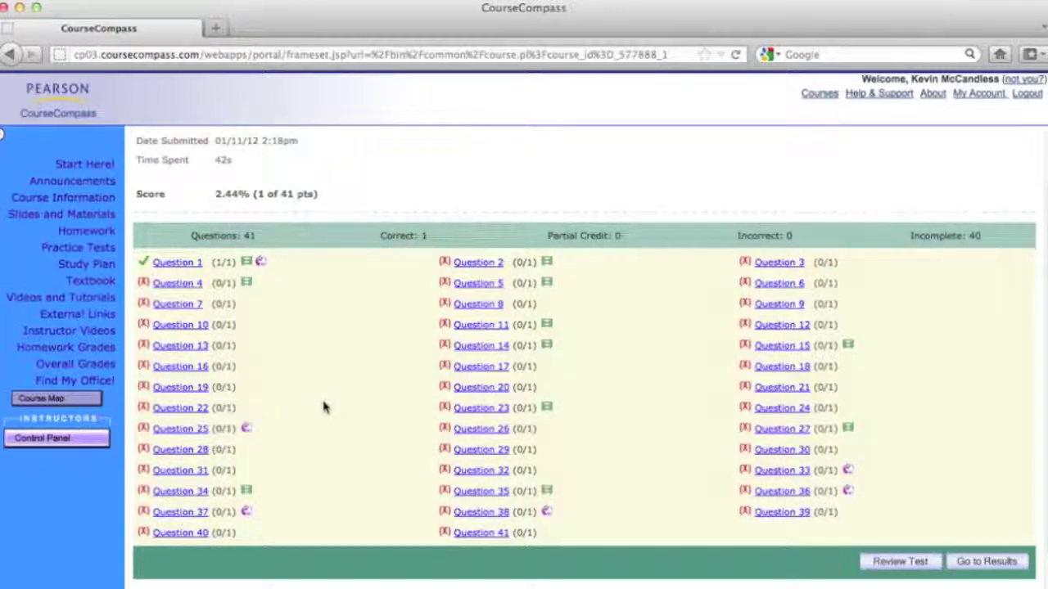
{"action": "scroll", "coordinate": [324, 407], "scroll_direction": "down", "scroll_amount": 1}
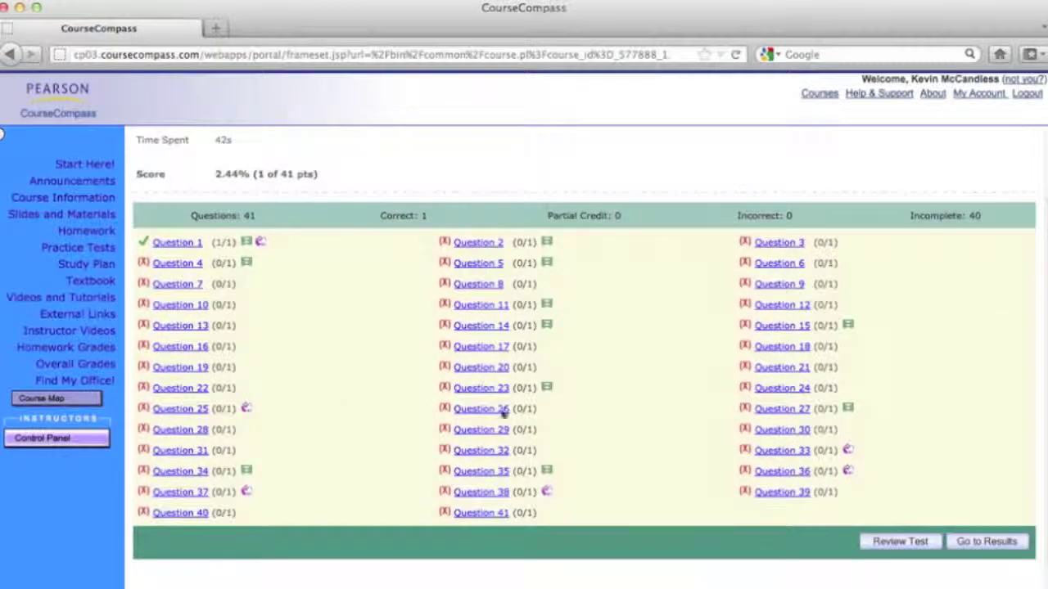
{"action": "left_click", "coordinate": [910, 544]}
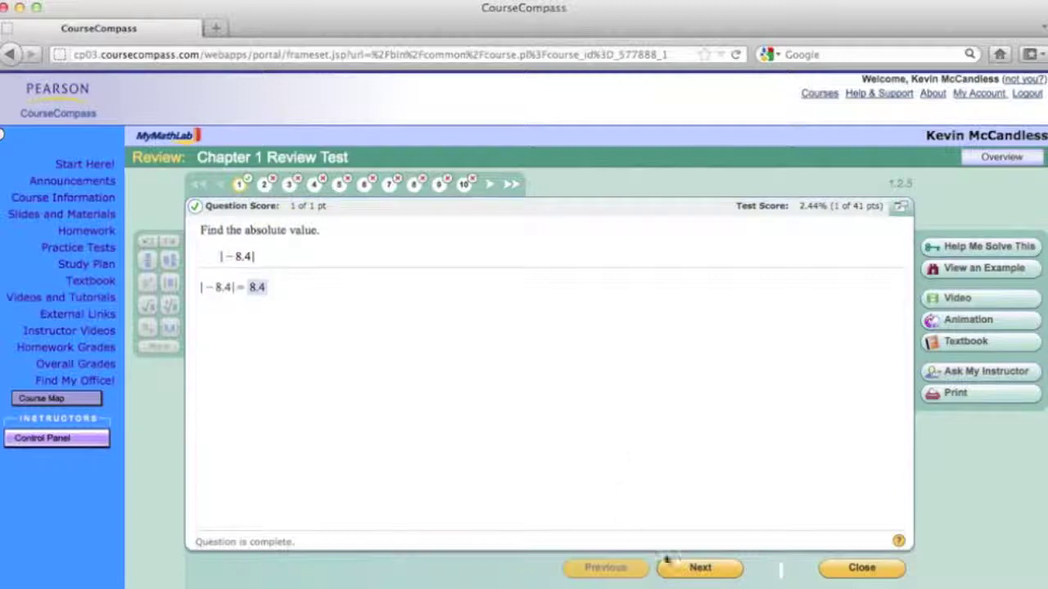
{"action": "left_click", "coordinate": [698, 569]}
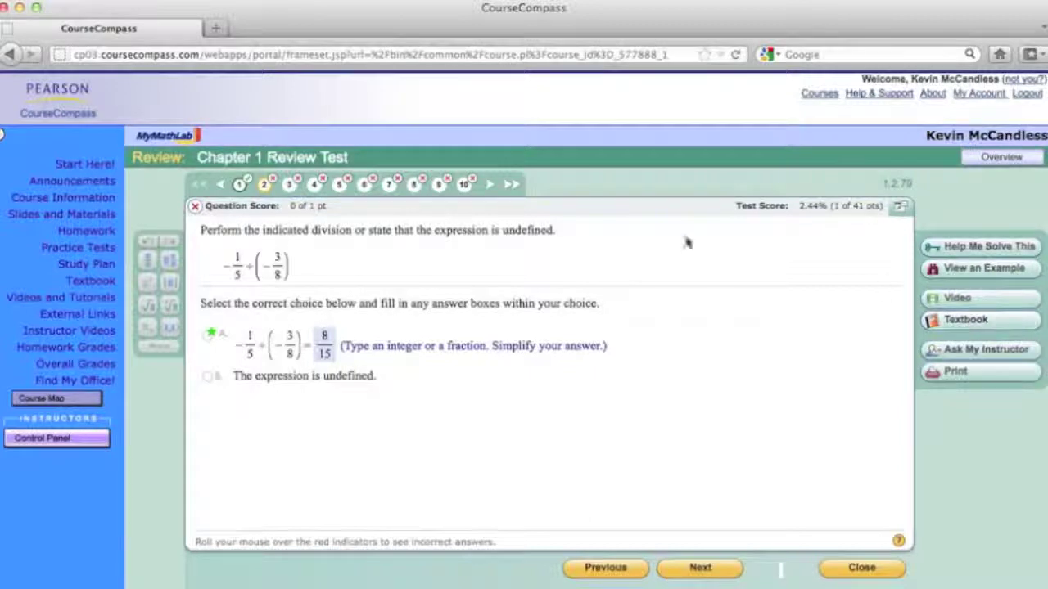
{"action": "left_click", "coordinate": [85, 232]}
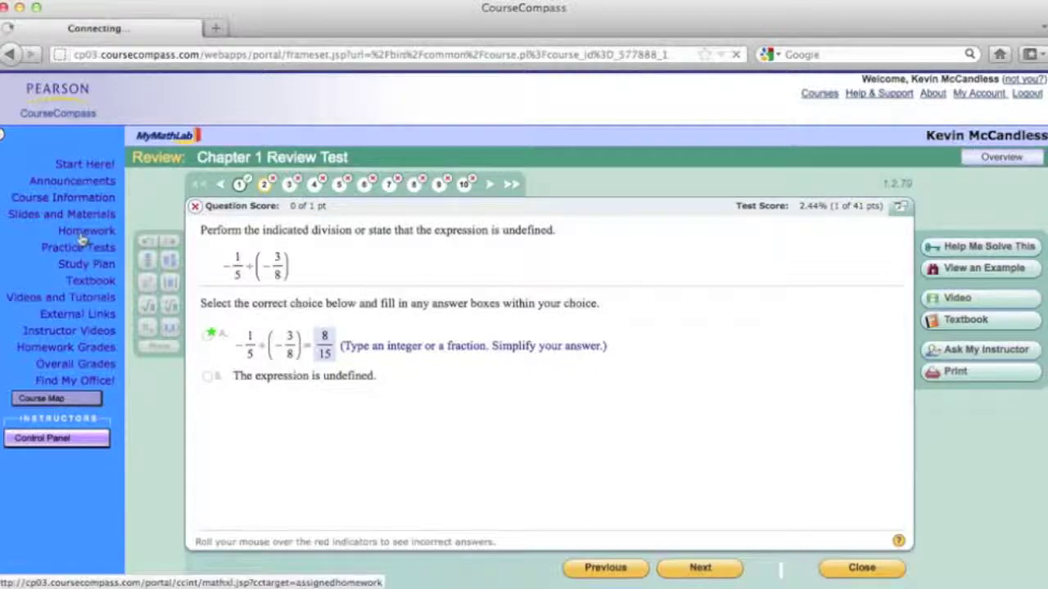